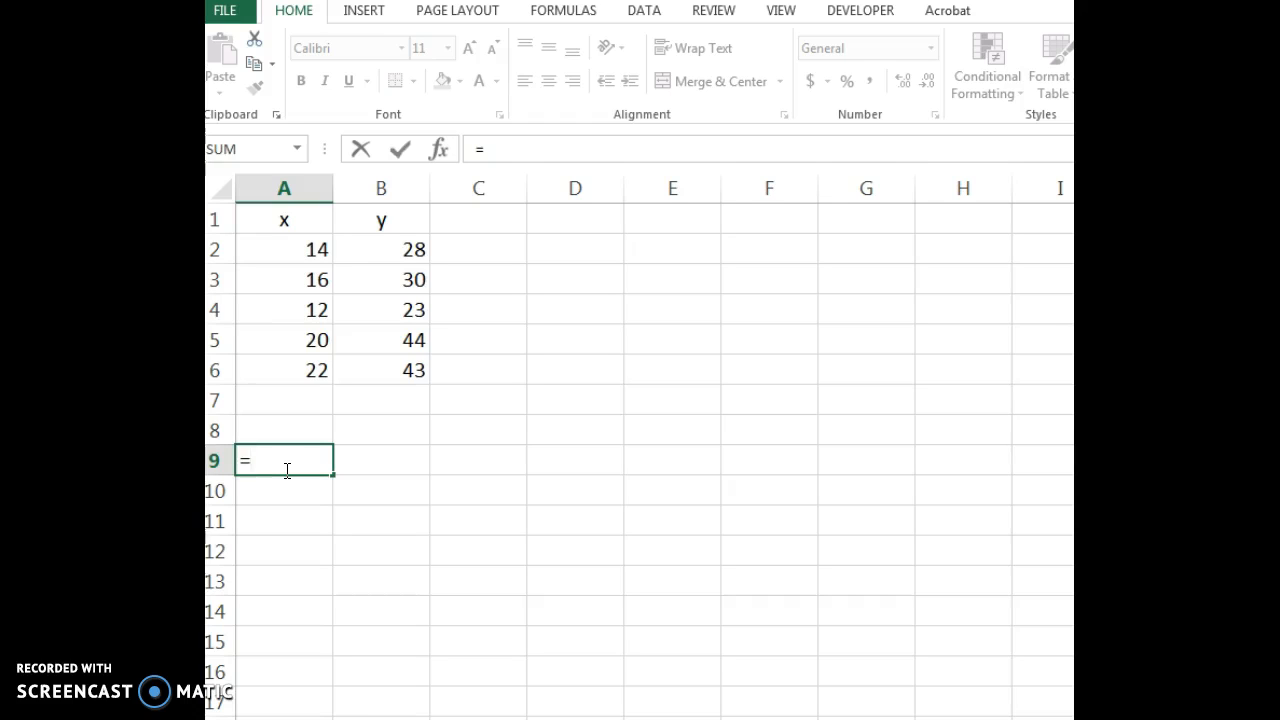
Step: Calculate the mean of the x values in cell A9 with the formula =average(A2:A6)
{"action": "type", "text": "ave"}
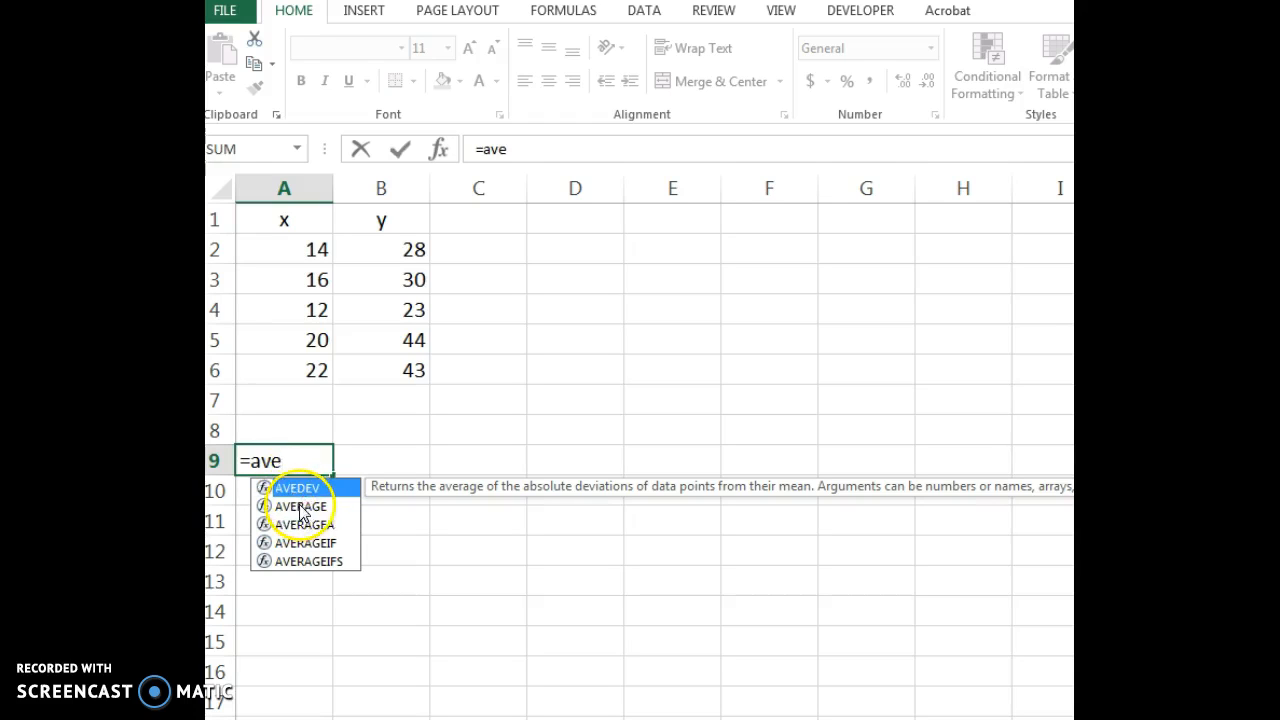
{"action": "type", "text": "erag"}
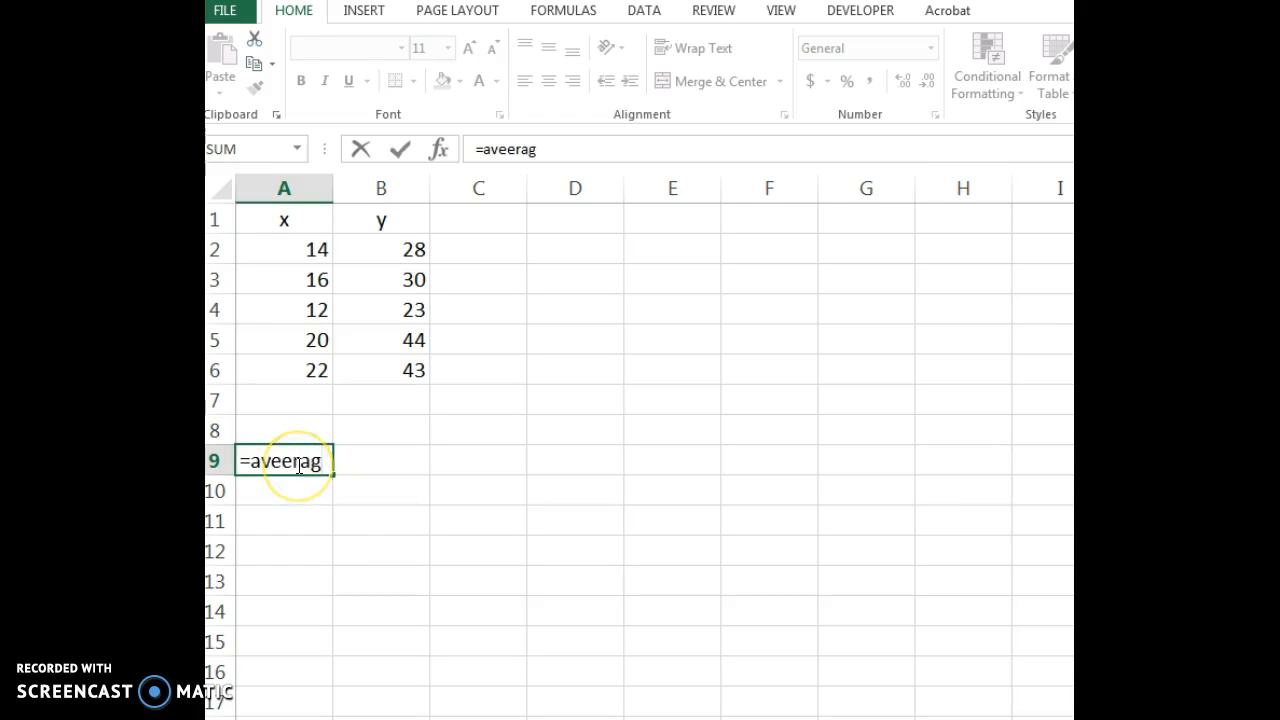
{"action": "key", "text": "BackSpace"}
{"action": "key", "text": "BackSpace"}
{"action": "key", "text": "BackSpace"}
{"action": "key", "text": "BackSpace"}
{"action": "type", "text": "rage"}
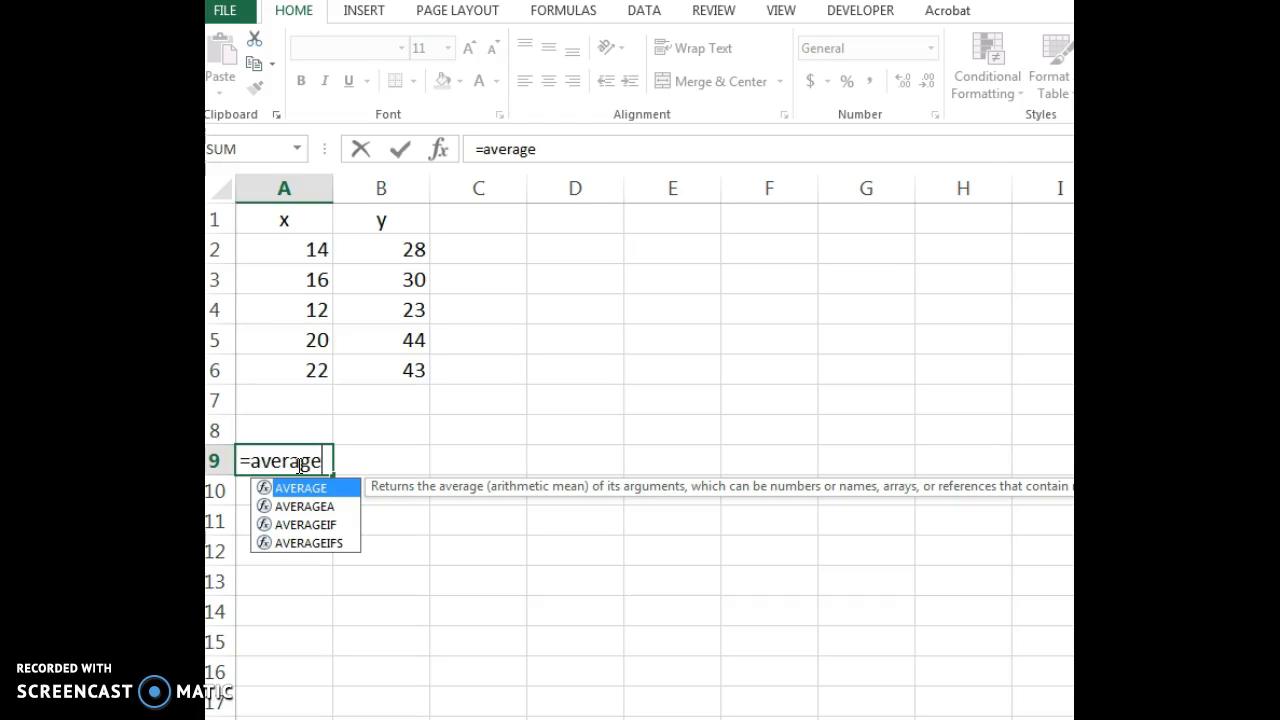
{"action": "type", "text": "("}
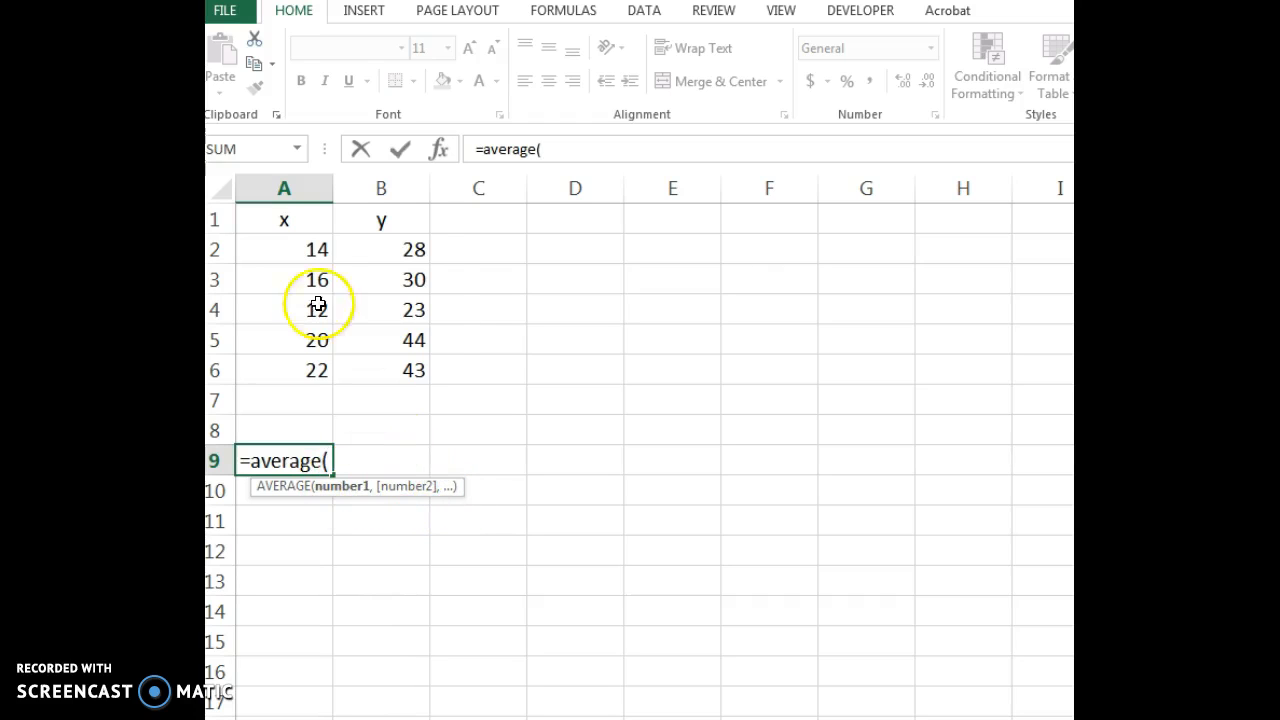
{"action": "left_click_drag", "start_coordinate": [287, 242], "coordinate": [297, 371]}
{"action": "type", "text": ")"}
{"action": "key", "text": "Return"}
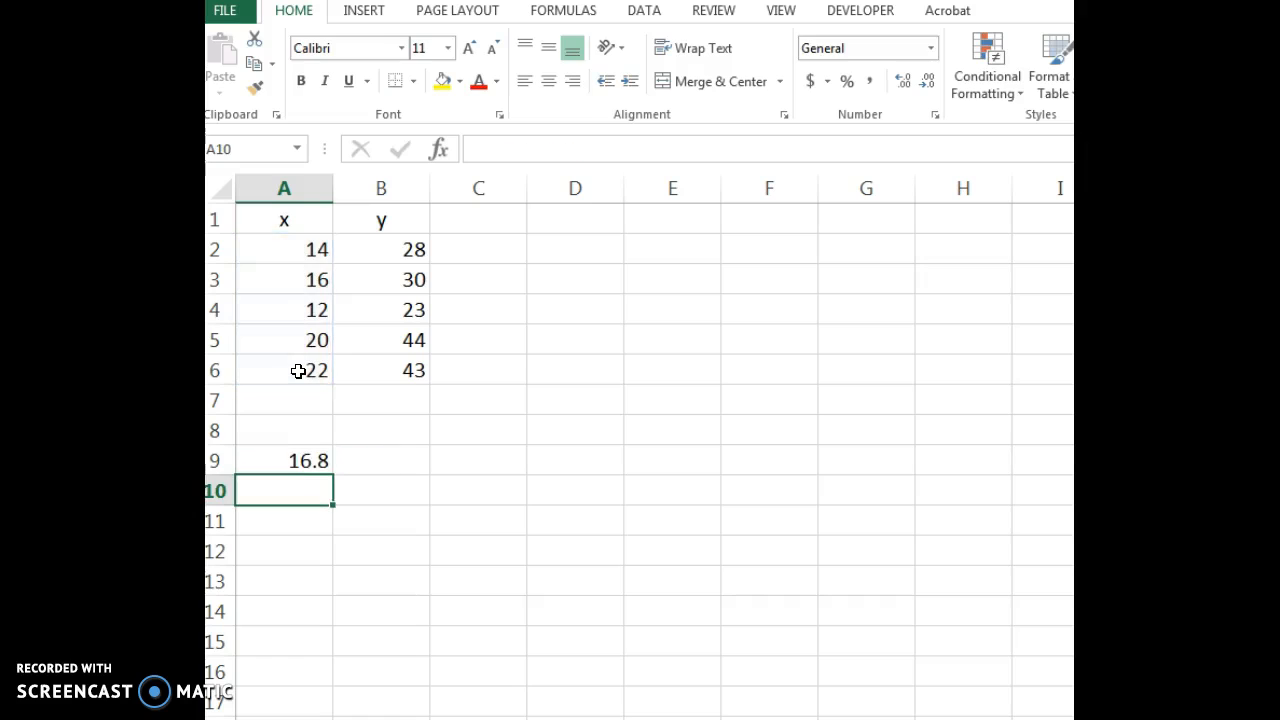
Step: Calculate the mean of the y values in cell B9 with the formula =average(B2:B6)
{"action": "left_click", "coordinate": [367, 459]}
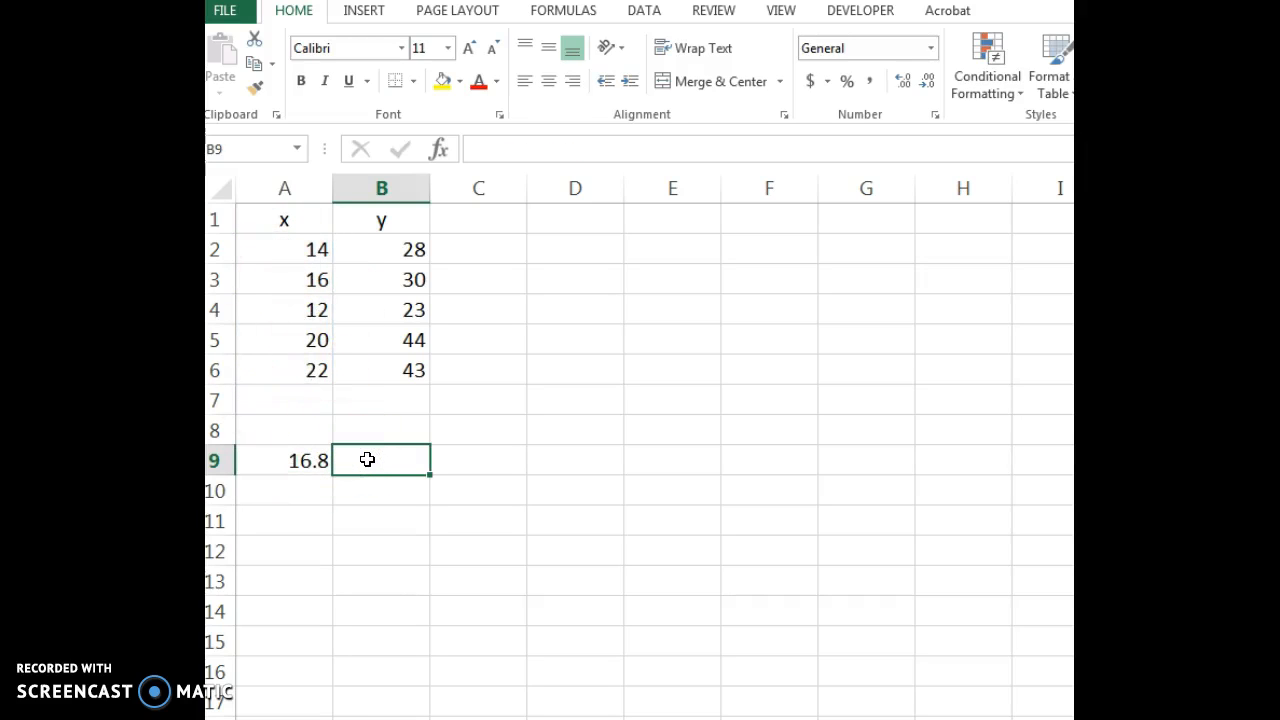
{"action": "type", "text": "=average("}
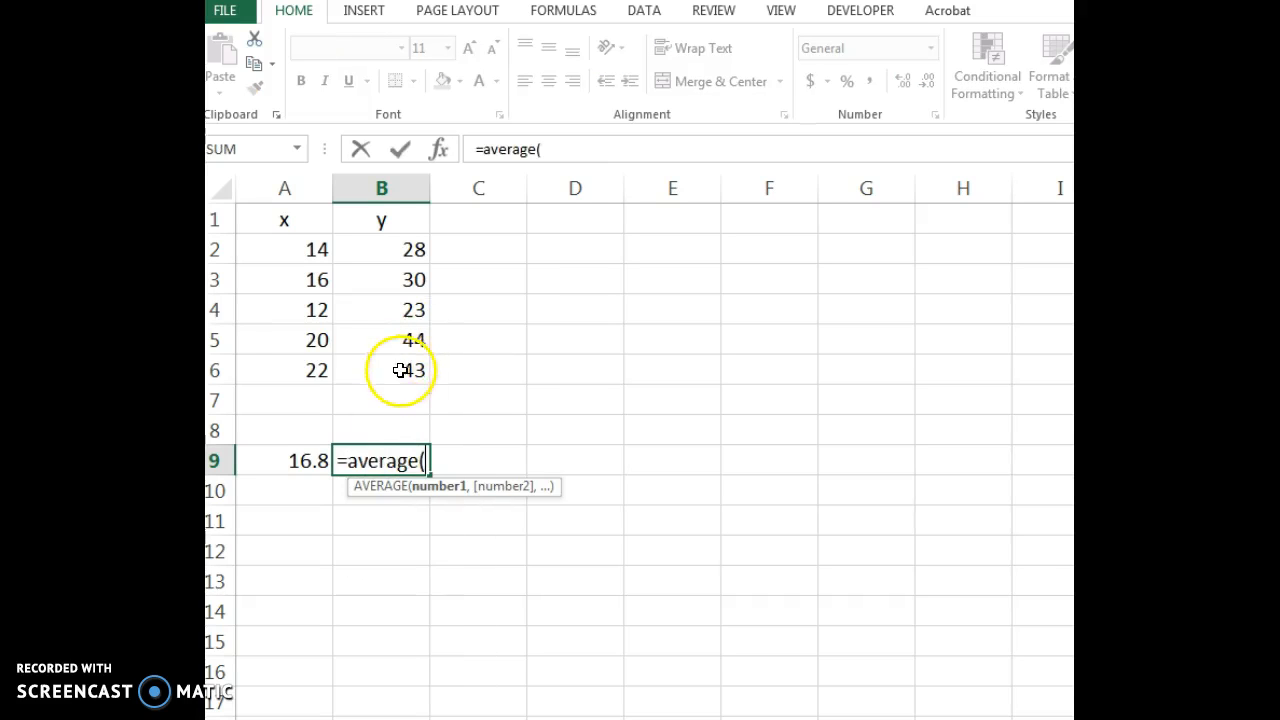
{"action": "left_click_drag", "start_coordinate": [404, 372], "coordinate": [397, 258]}
{"action": "type", "text": ")"}
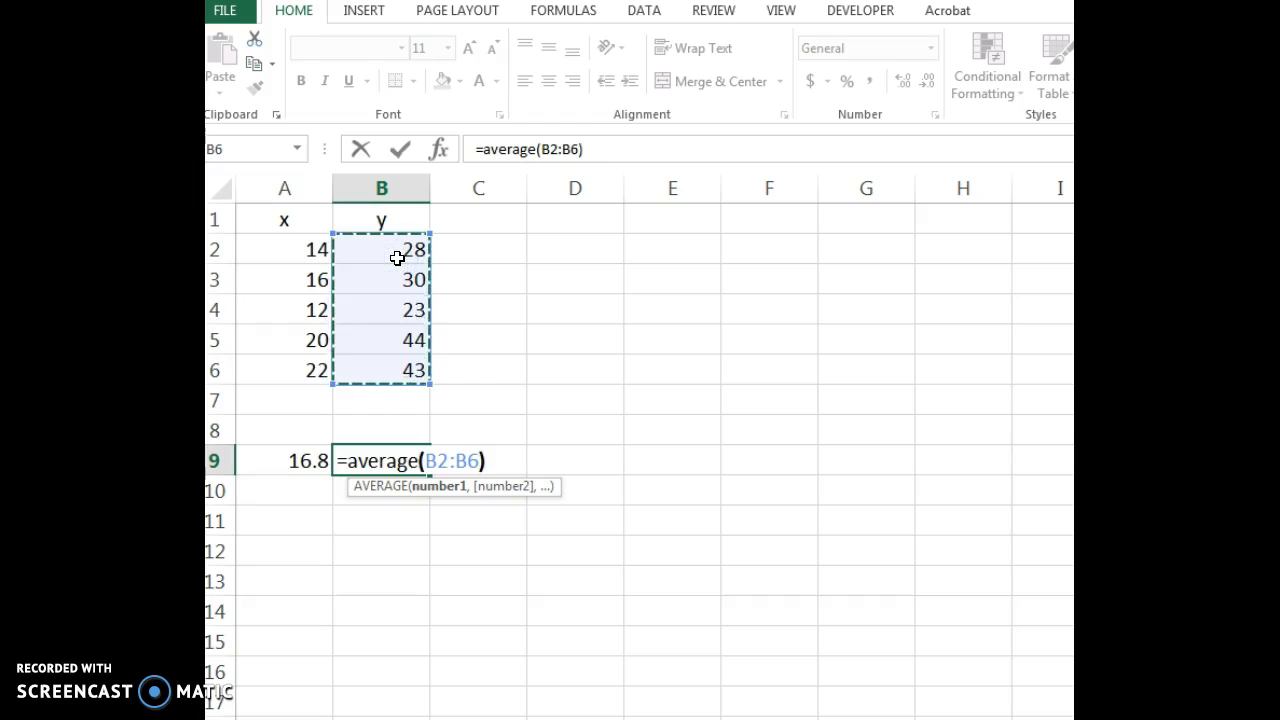
{"action": "key", "text": "Return"}
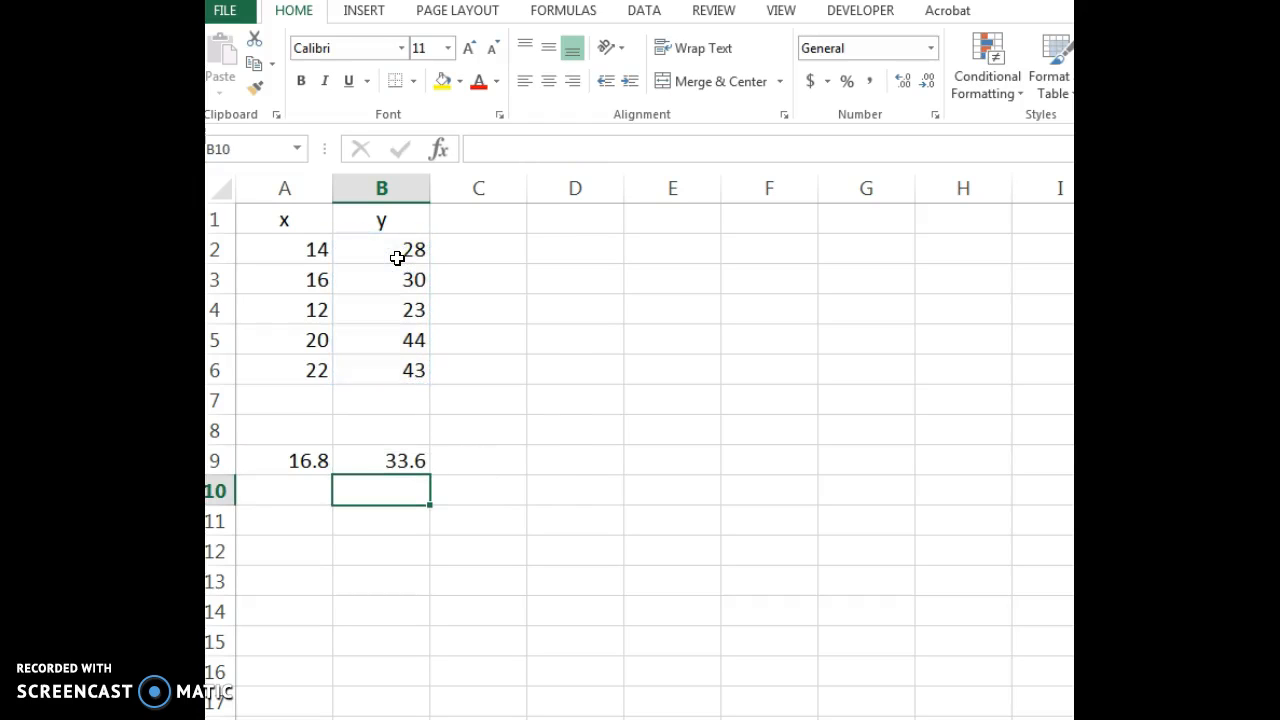
Step: Calculate the correlation coefficient between x and y in cell A11 with the formula =correl(A2:A6,B2:B6)
{"action": "left_click", "coordinate": [285, 525]}
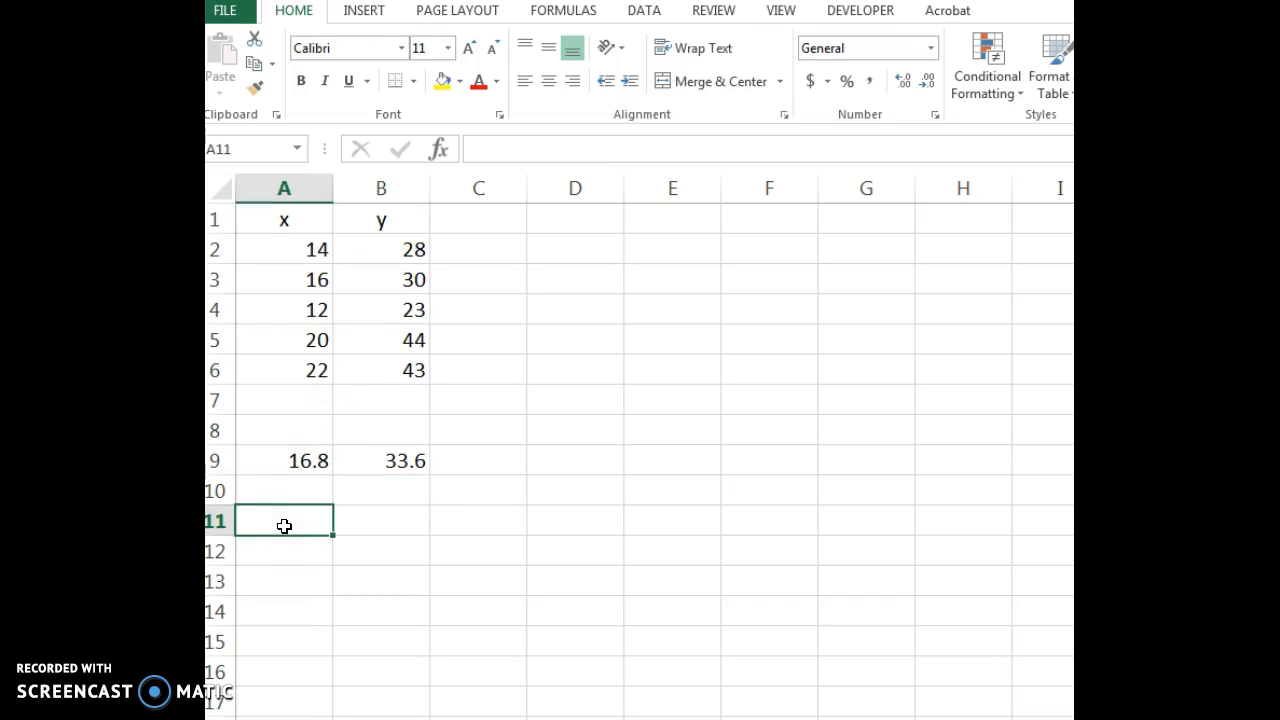
{"action": "type", "text": "="}
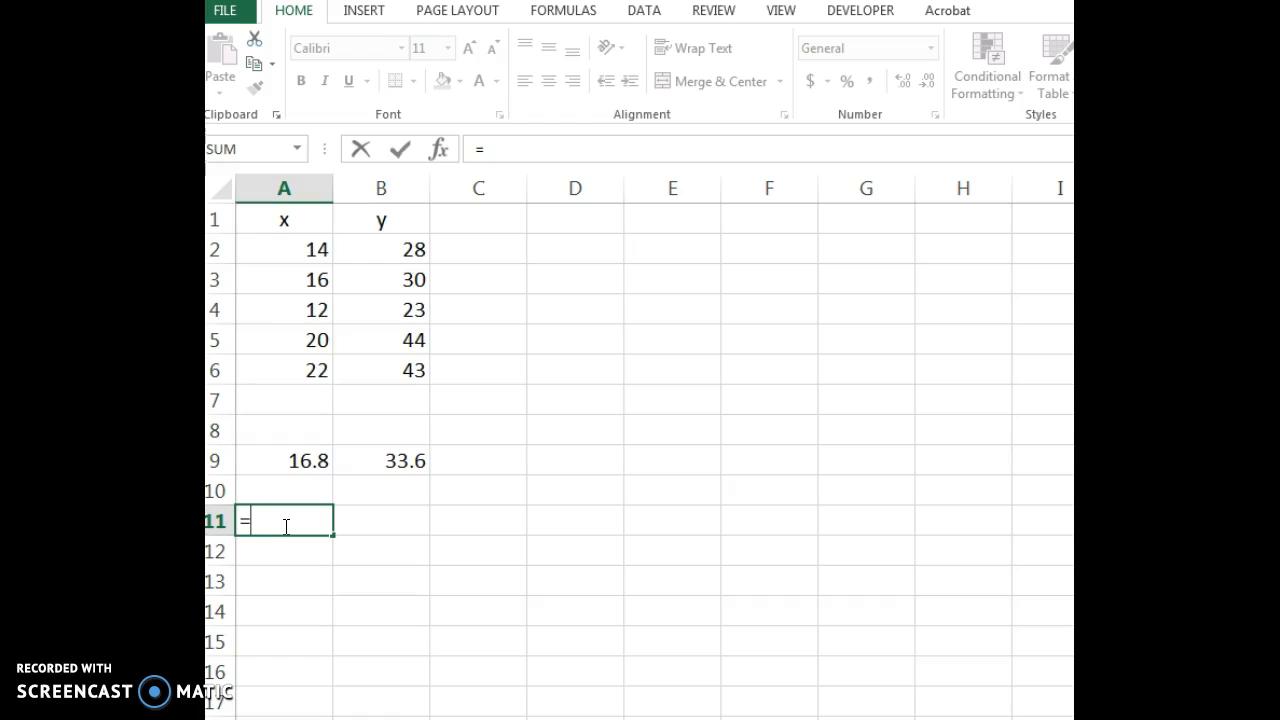
{"action": "type", "text": "cor"}
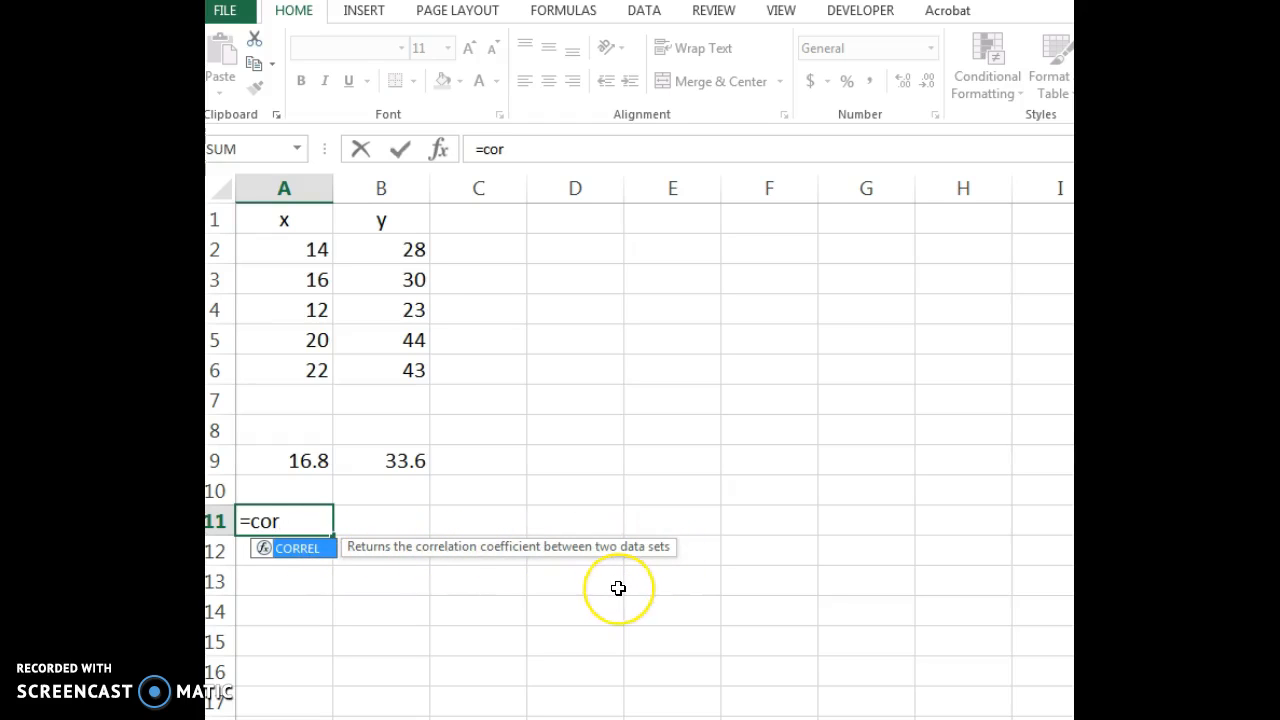
{"action": "type", "text": "rel("}
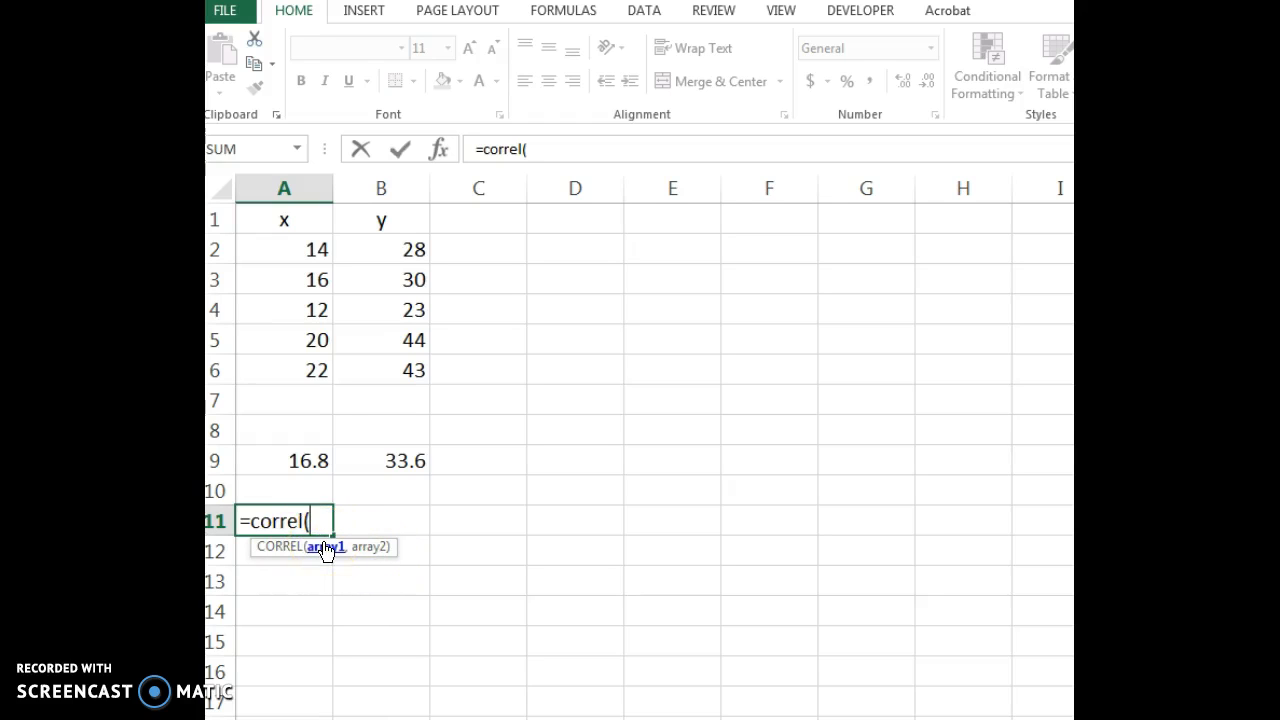
{"action": "left_click", "coordinate": [293, 245]}
{"action": "left_click_drag", "start_coordinate": [293, 245], "coordinate": [293, 363]}
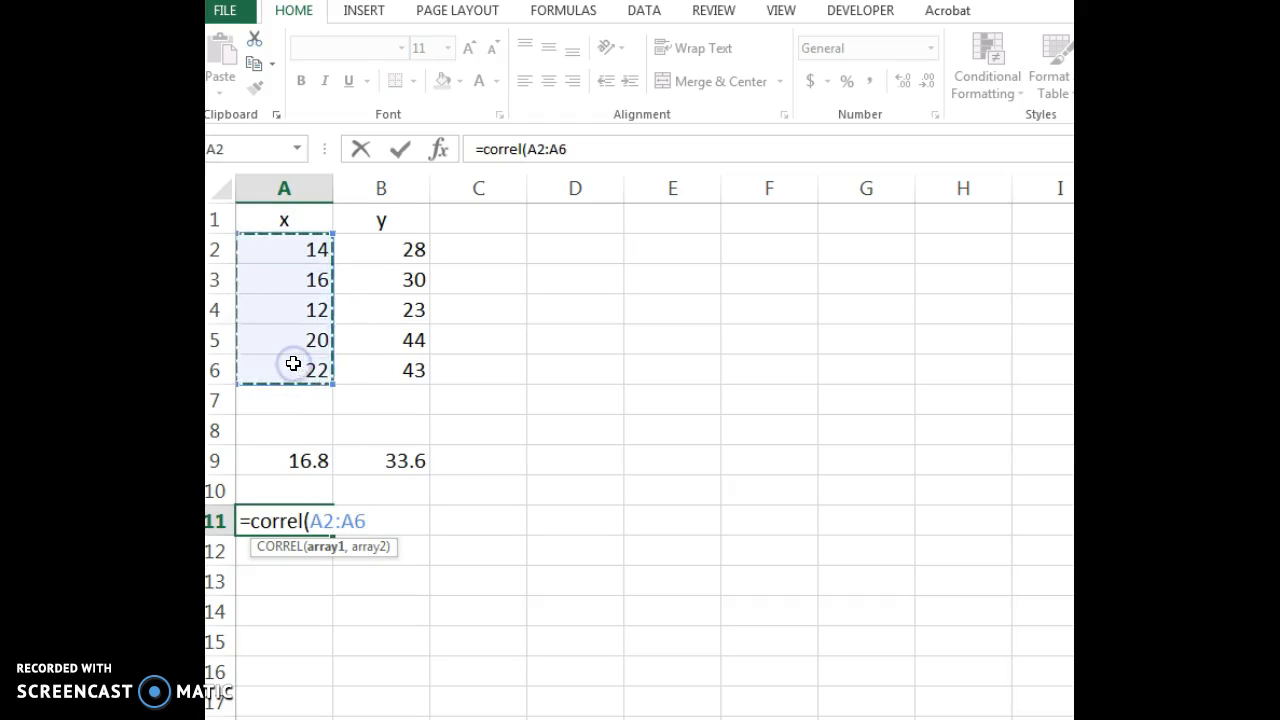
{"action": "type", "text": ","}
{"action": "left_click", "coordinate": [409, 251]}
{"action": "left_click_drag", "start_coordinate": [409, 251], "coordinate": [416, 364]}
{"action": "type", "text": ")"}
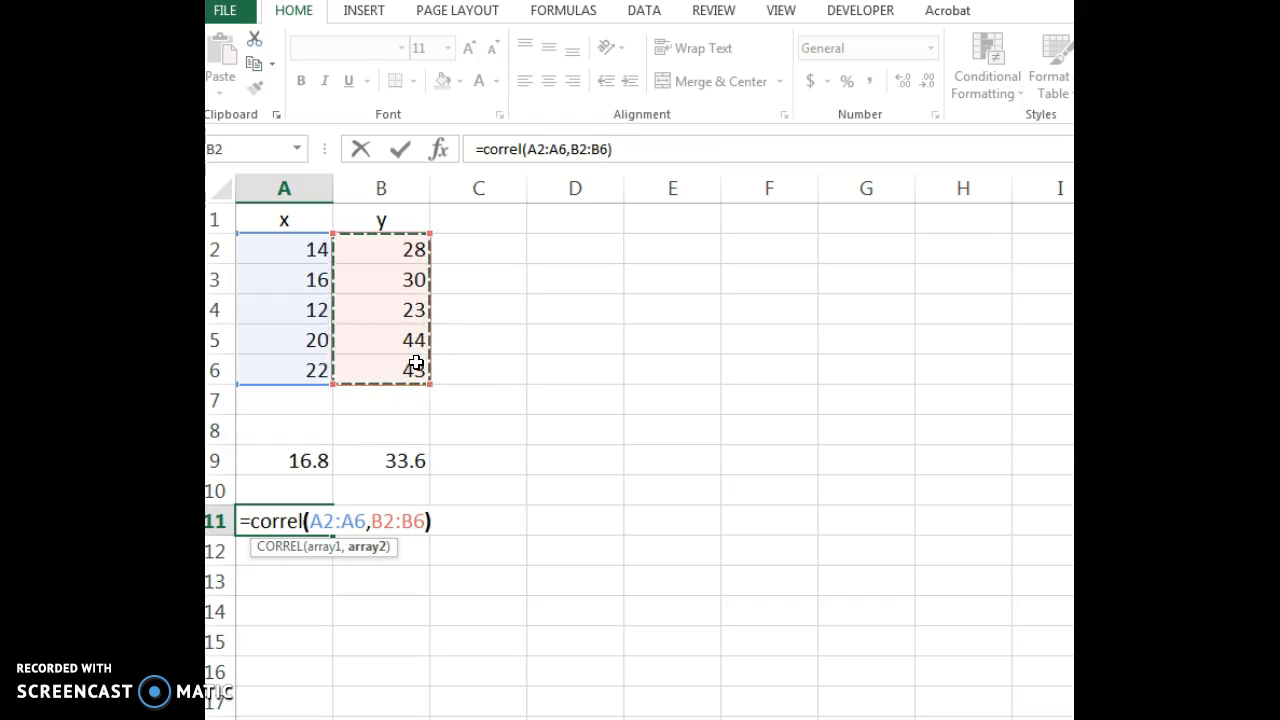
{"action": "key", "text": "Return"}
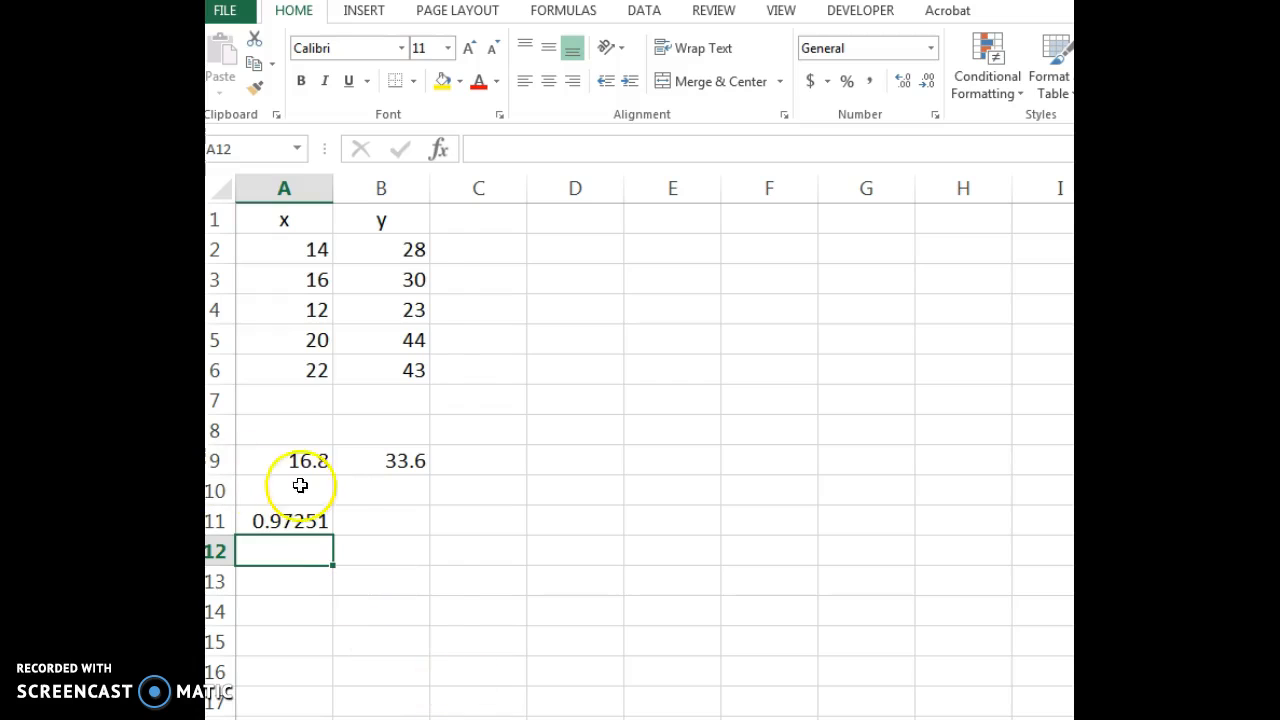
Step: Calculate the sample standard deviation of the x values A2:A6 in cell A13 using the STDEV.S function
{"action": "left_click", "coordinate": [294, 576]}
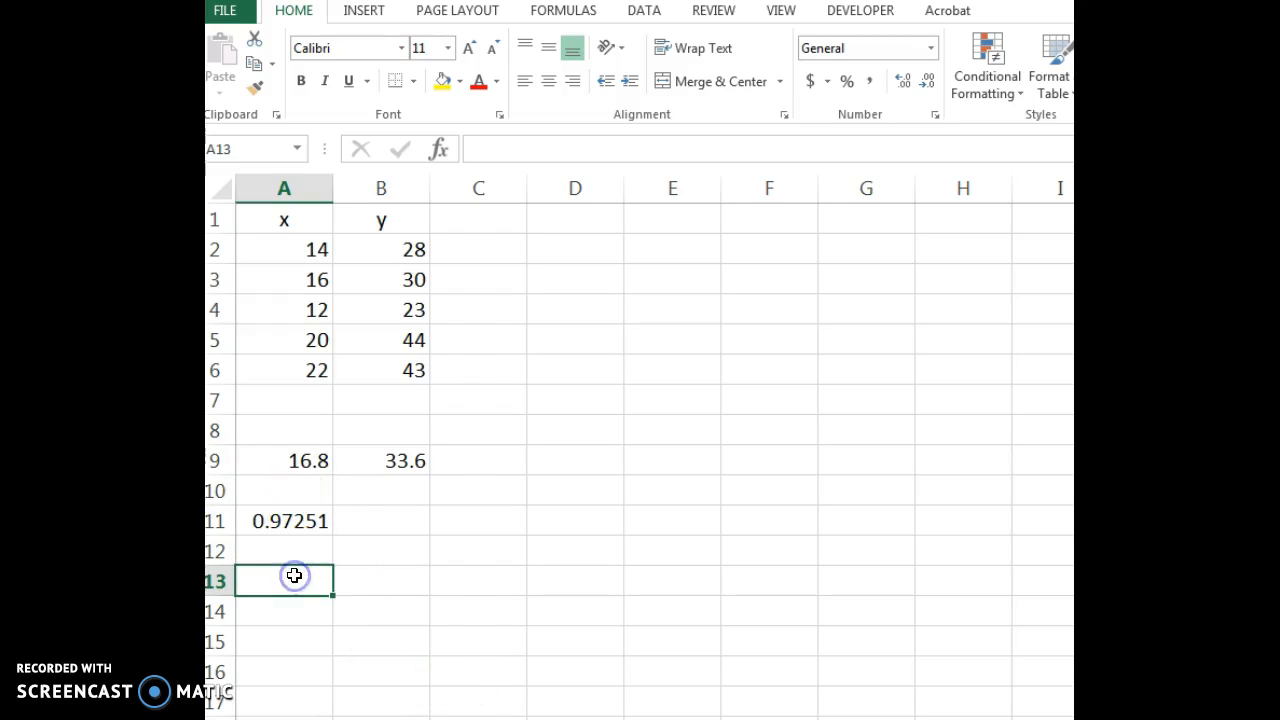
{"action": "type", "text": "=st"}
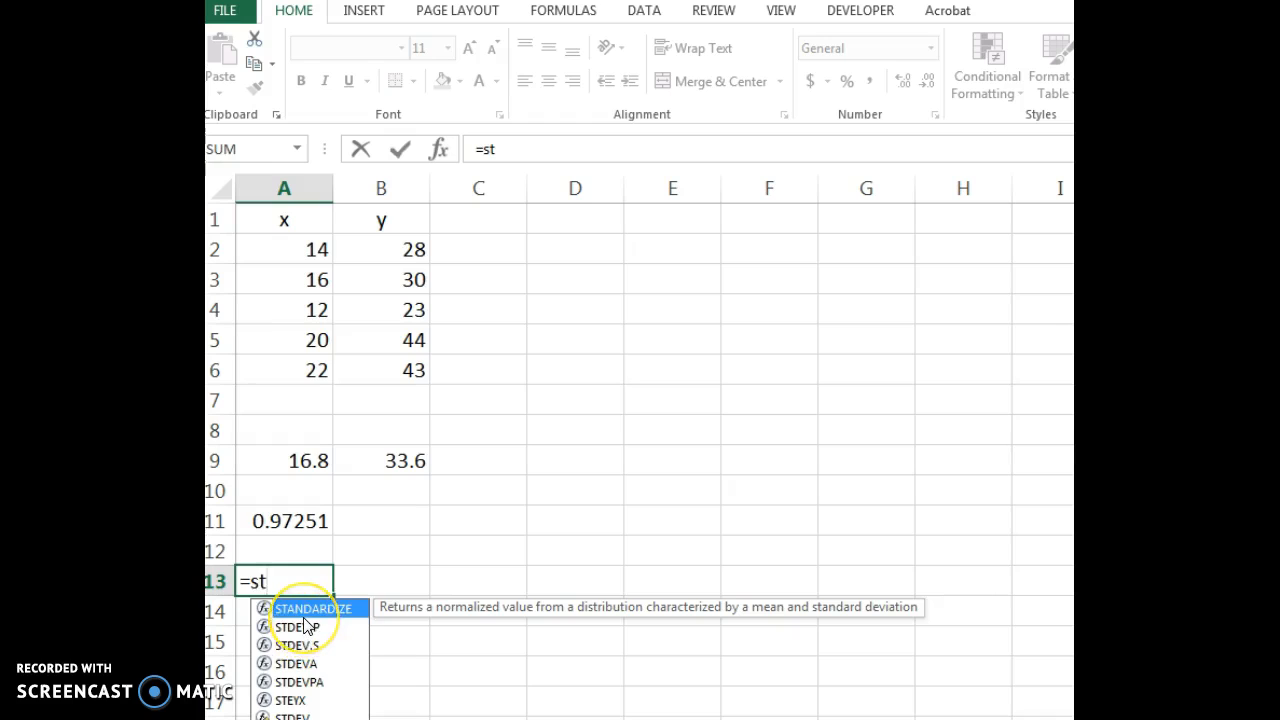
{"action": "type", "text": "dev"}
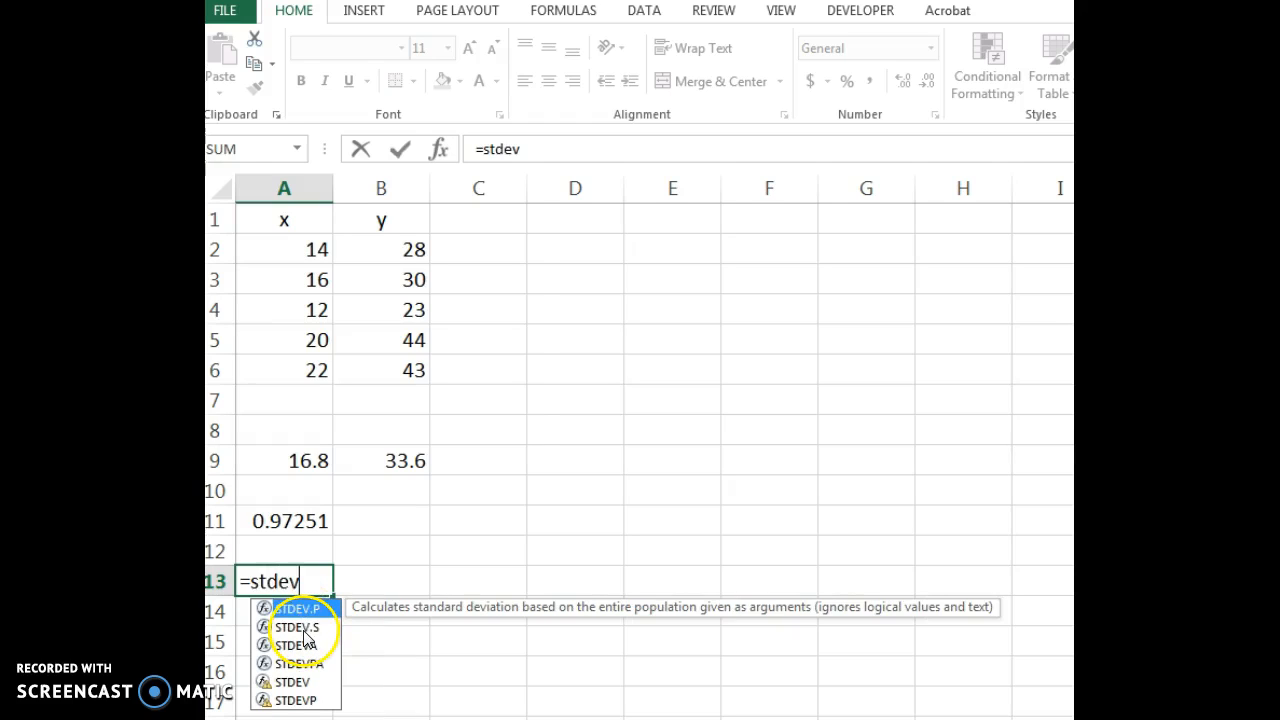
{"action": "left_click", "coordinate": [303, 628]}
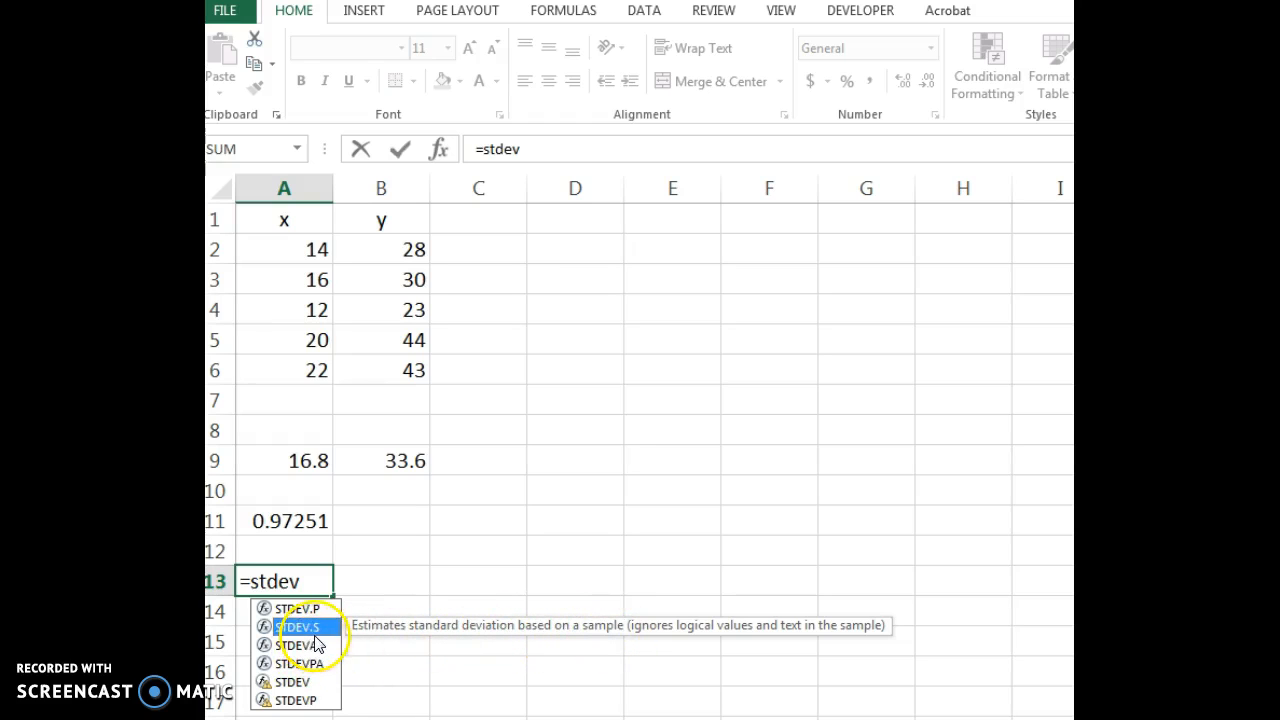
{"action": "left_click", "coordinate": [312, 609]}
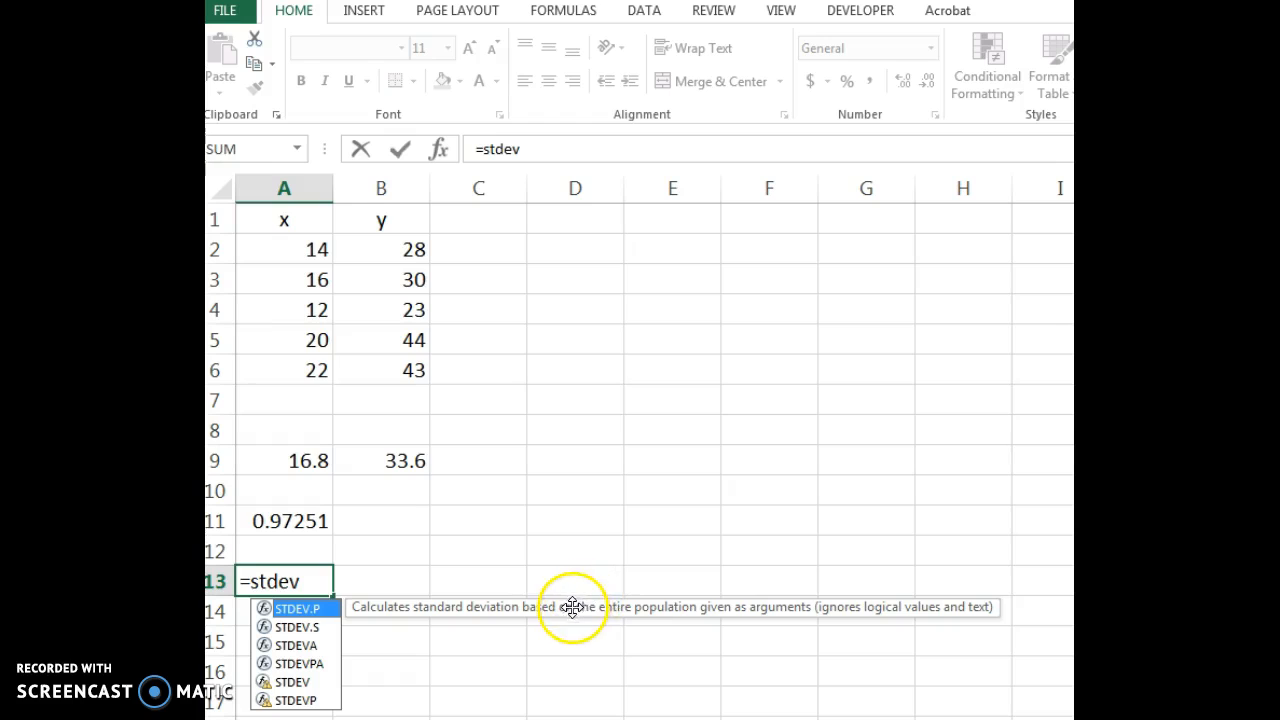
{"action": "left_click", "coordinate": [316, 631]}
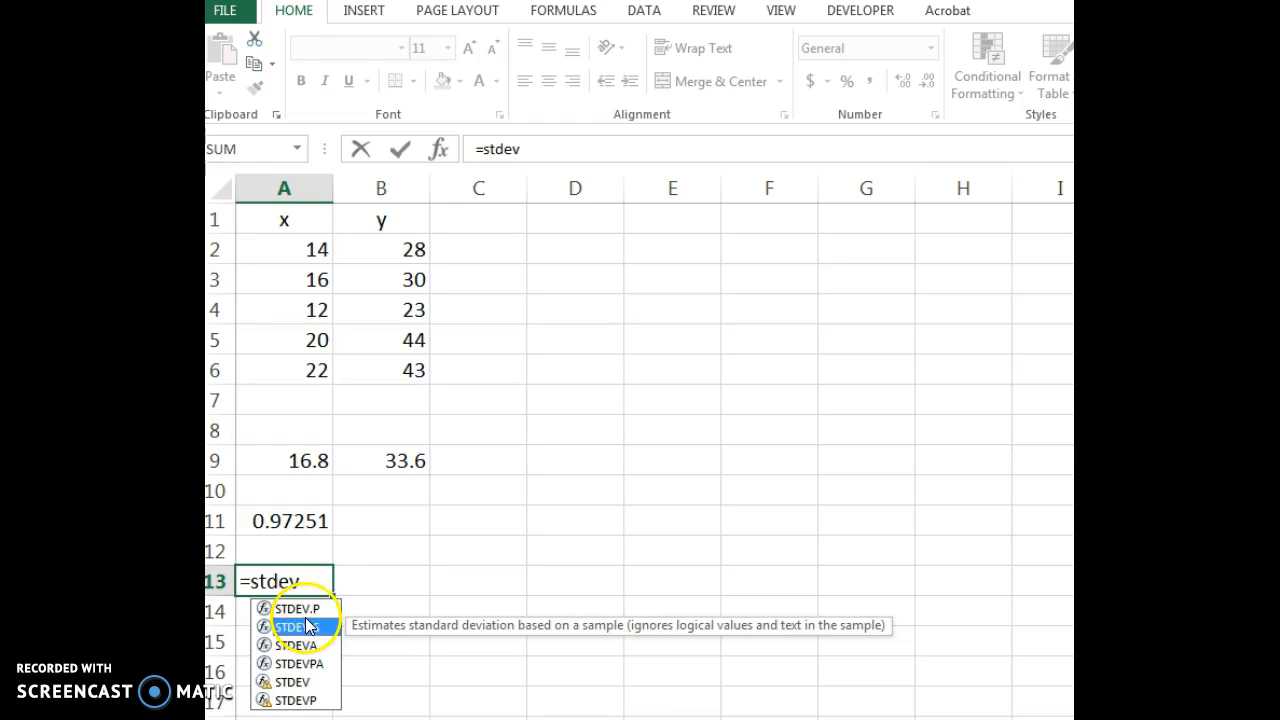
{"action": "left_click", "coordinate": [305, 577]}
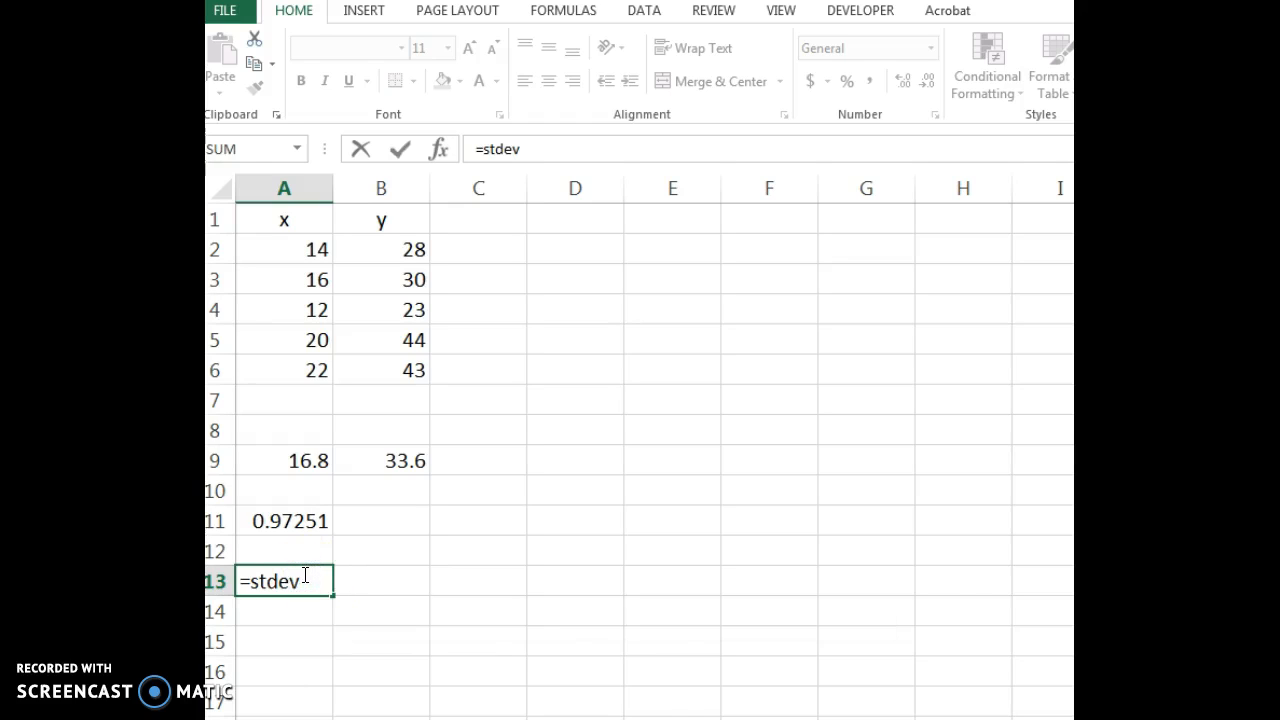
{"action": "type", "text": ".s"}
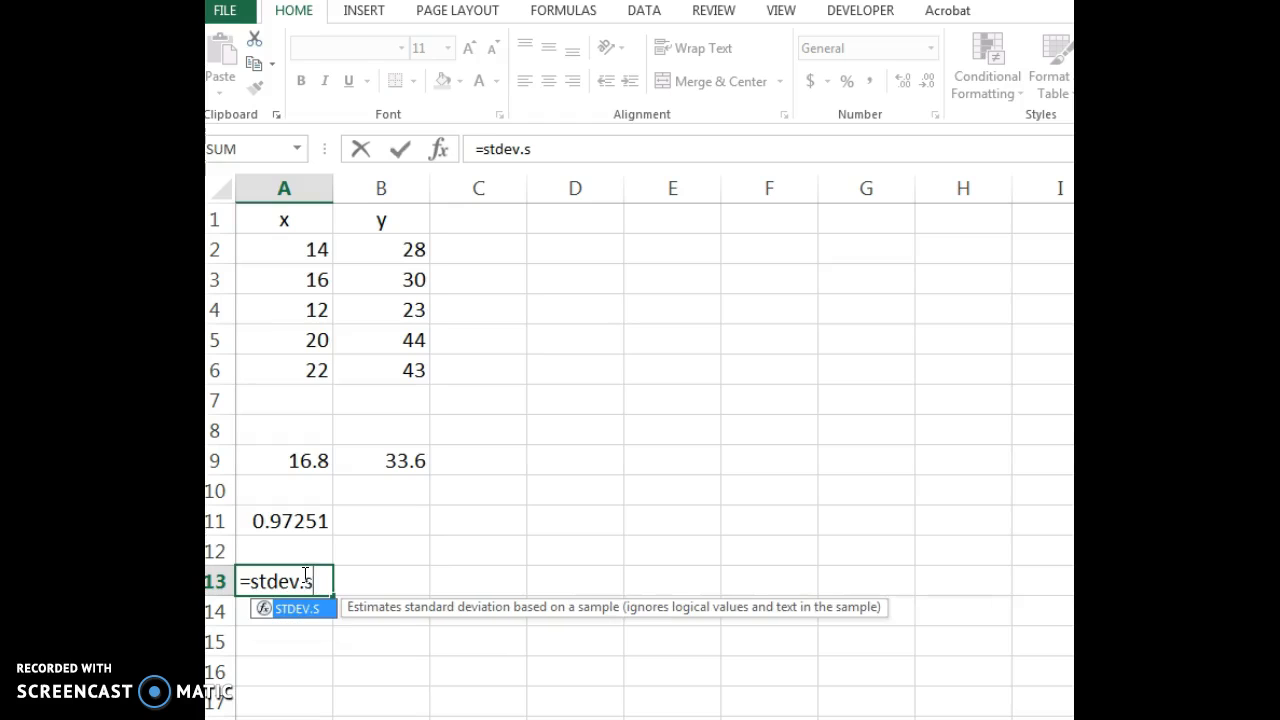
{"action": "type", "text": "("}
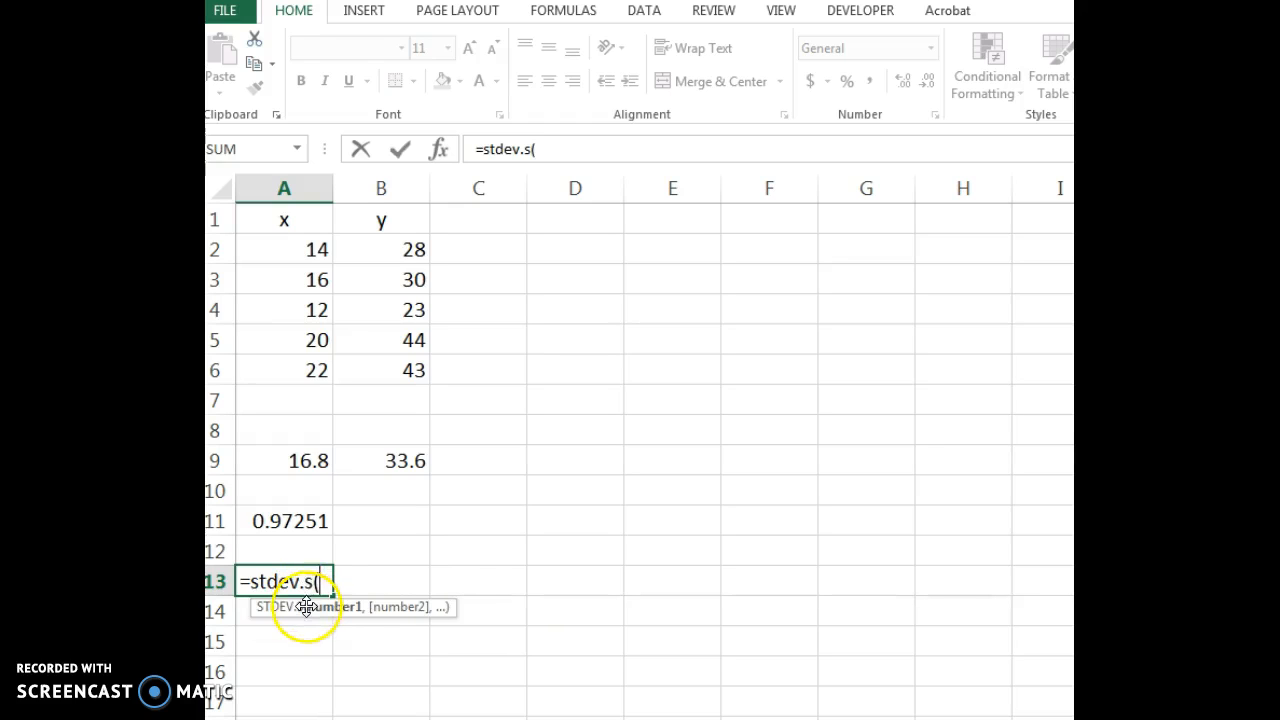
{"action": "left_click_drag", "start_coordinate": [277, 370], "coordinate": [288, 258]}
{"action": "type", "text": ")"}
{"action": "key", "text": "Return"}
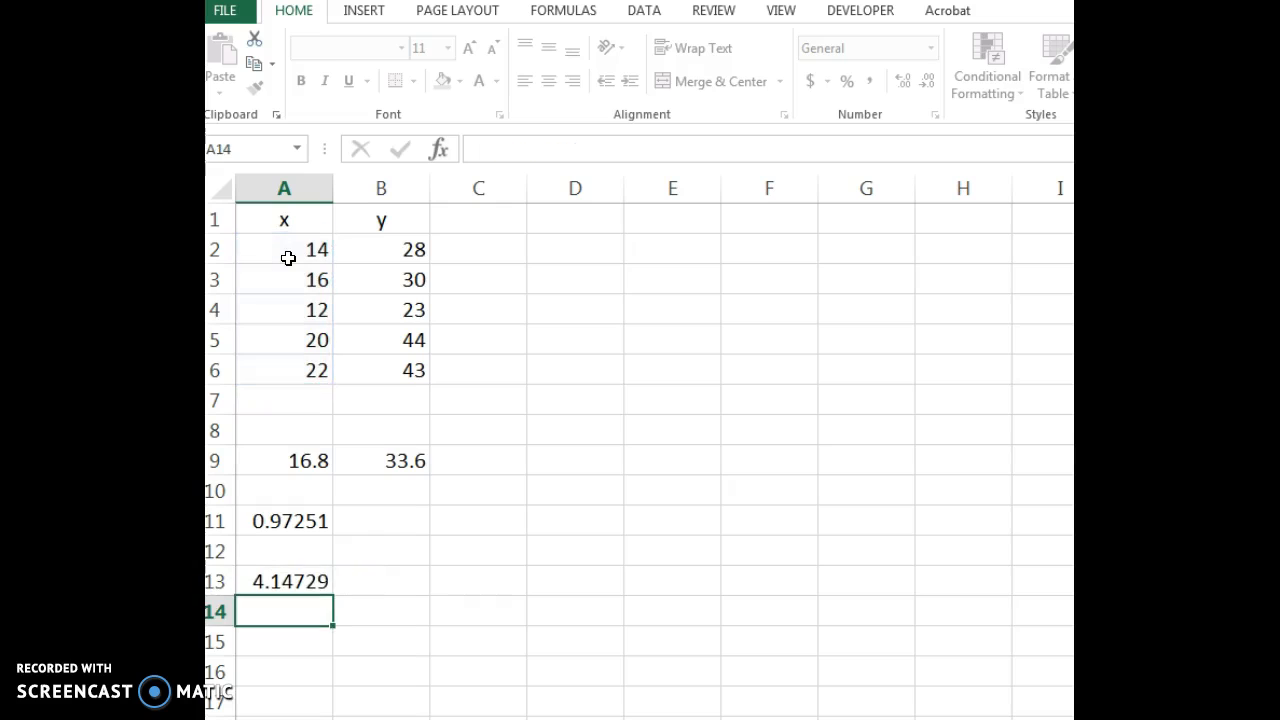
Step: Calculate the sample standard deviation of the y values B2:B6 in cell B13 using the STDEV.S function
{"action": "left_click", "coordinate": [378, 583]}
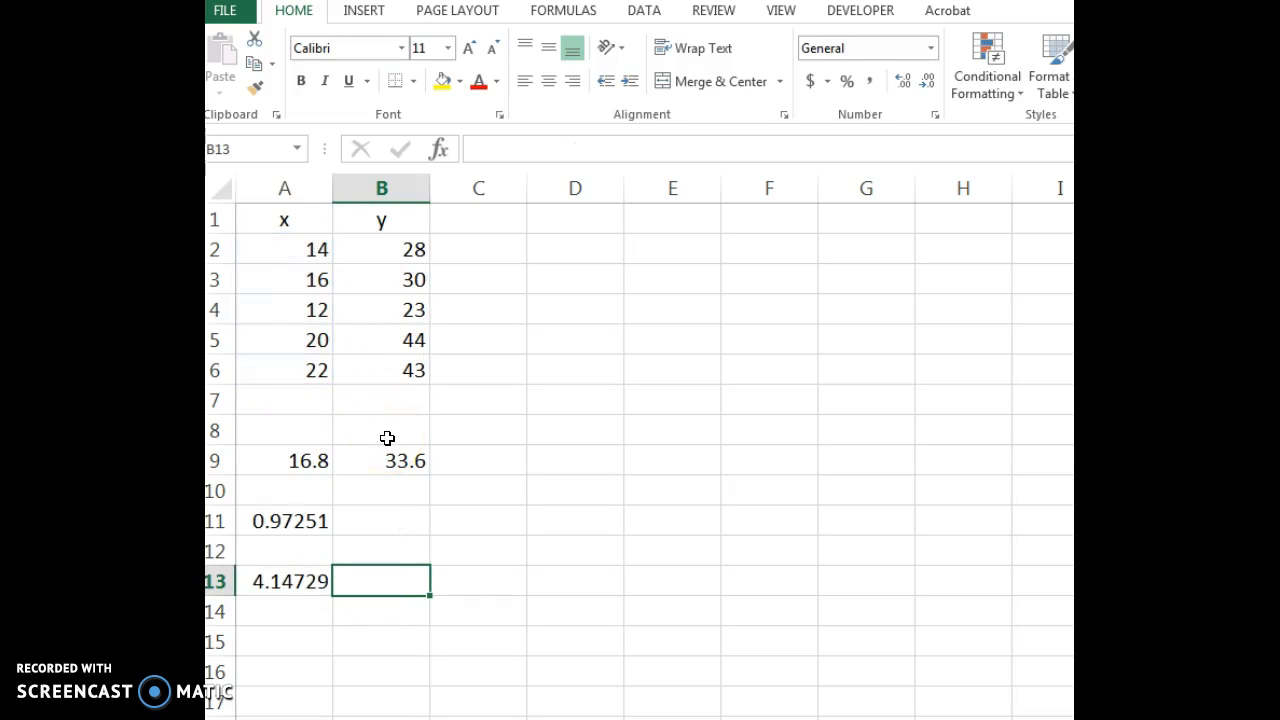
{"action": "type", "text": "=stdev."}
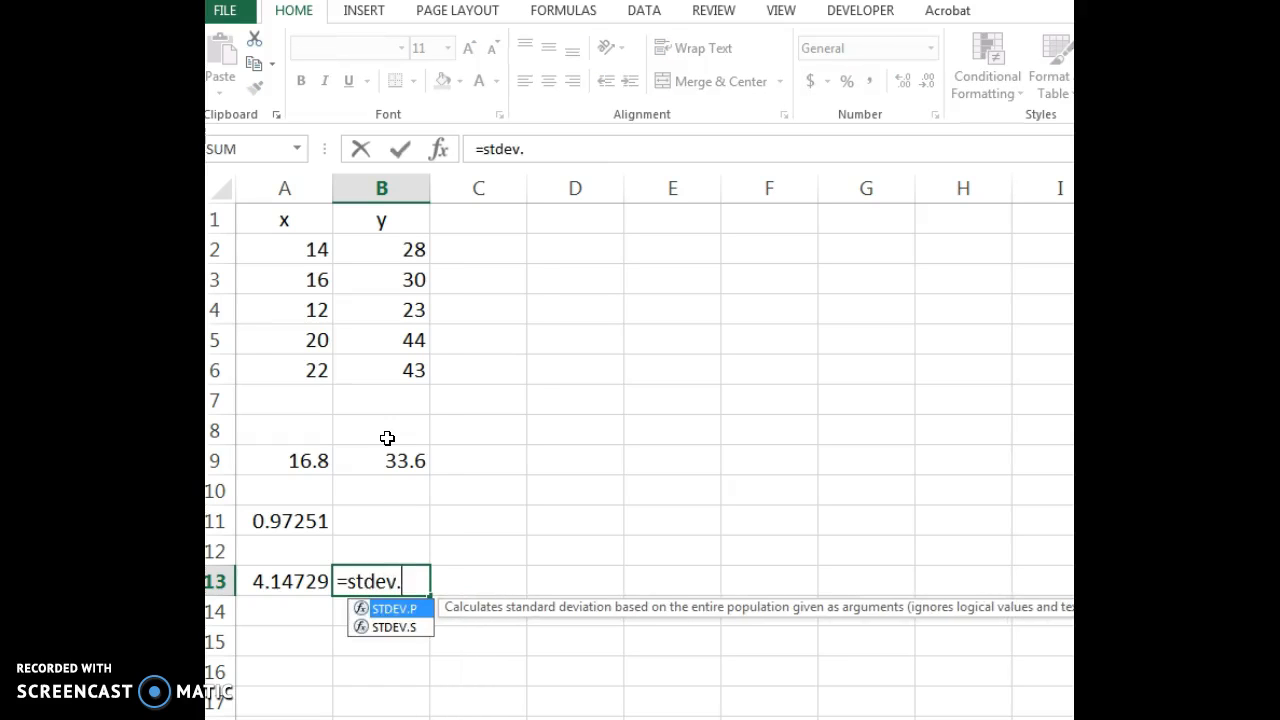
{"action": "type", "text": "s("}
{"action": "left_click_drag", "start_coordinate": [391, 369], "coordinate": [382, 250]}
{"action": "type", "text": ")"}
{"action": "key", "text": "Return"}
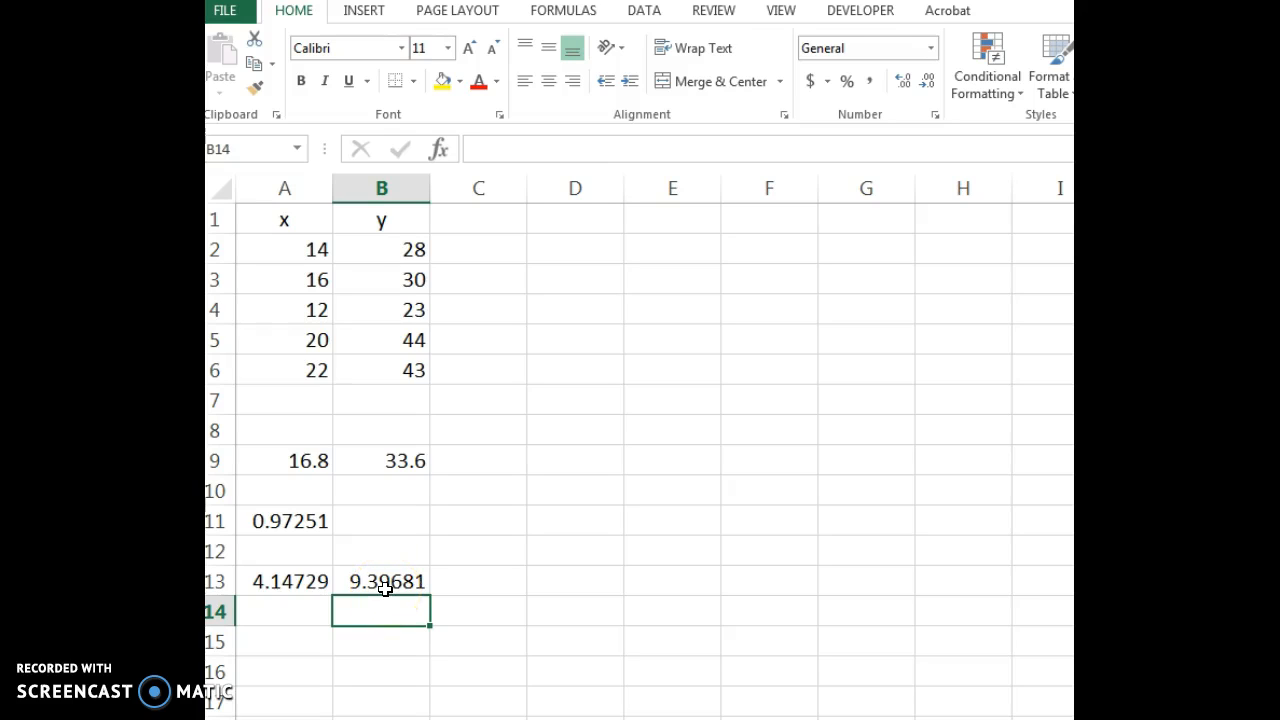
Step: Enter the formula =a2-16.8 in cell D2 to get the first x value's deviation from the mean
{"action": "left_click", "coordinate": [554, 257]}
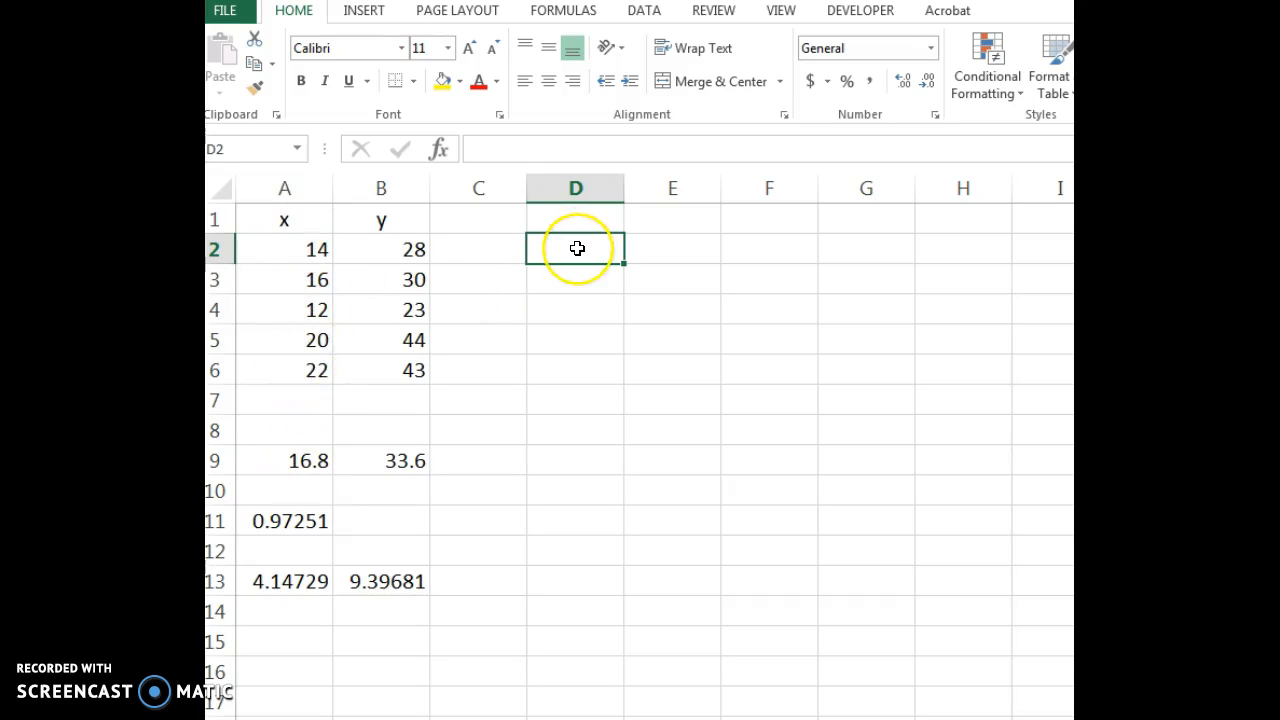
{"action": "type", "text": "="}
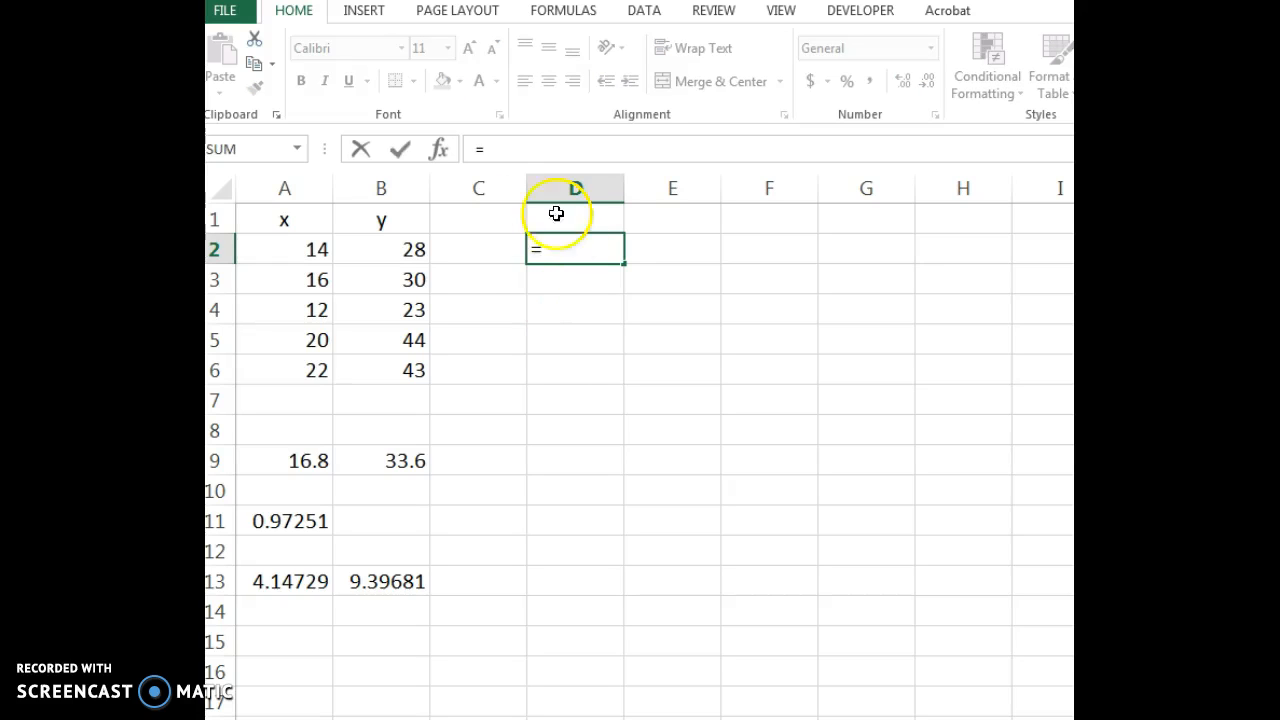
{"action": "type", "text": "a2-"}
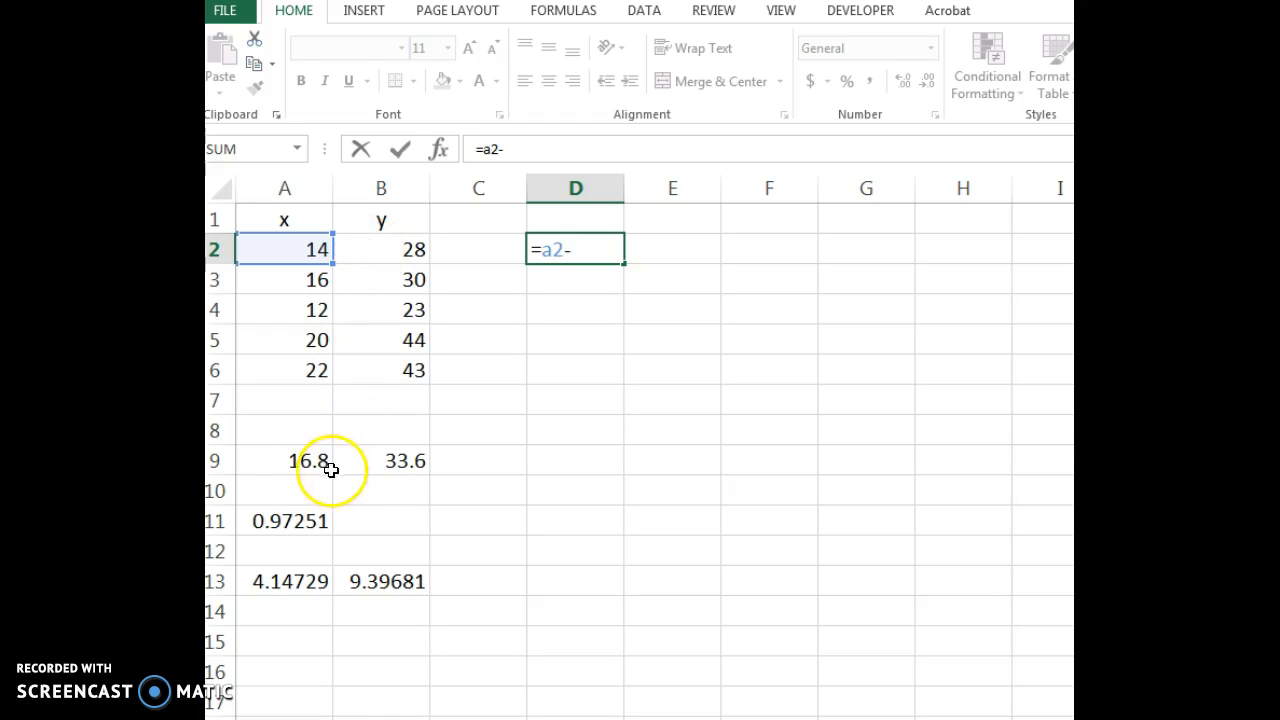
{"action": "type", "text": "16"}
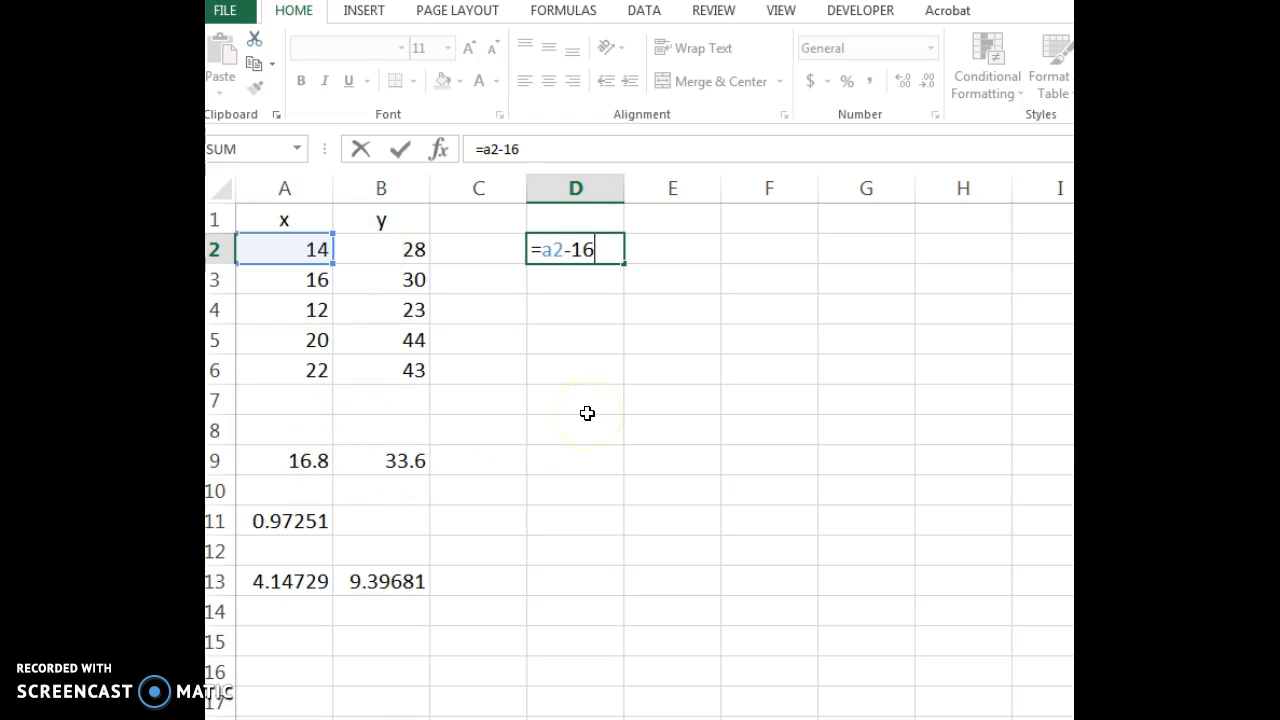
{"action": "type", "text": ".8"}
{"action": "key", "text": "Return"}
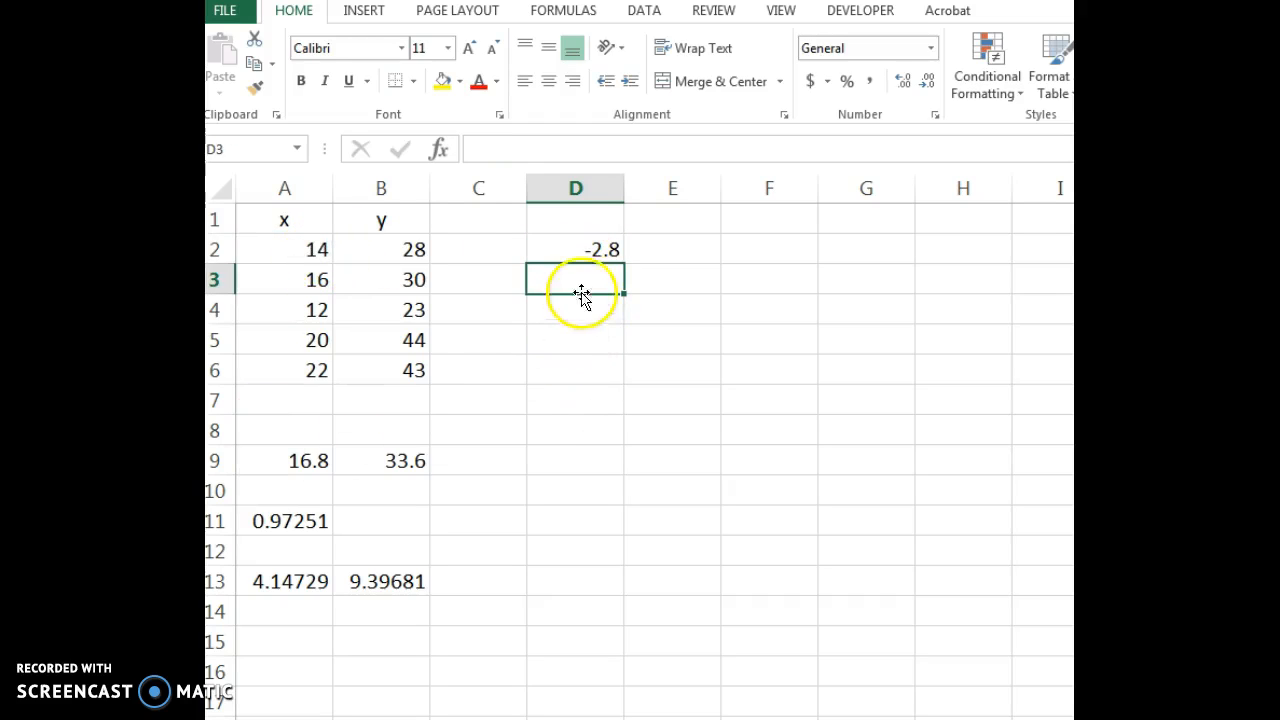
Step: Fill the deviation formula from D2 down through D6 and inspect the copied formulas in D3 to D5
{"action": "left_click", "coordinate": [586, 249]}
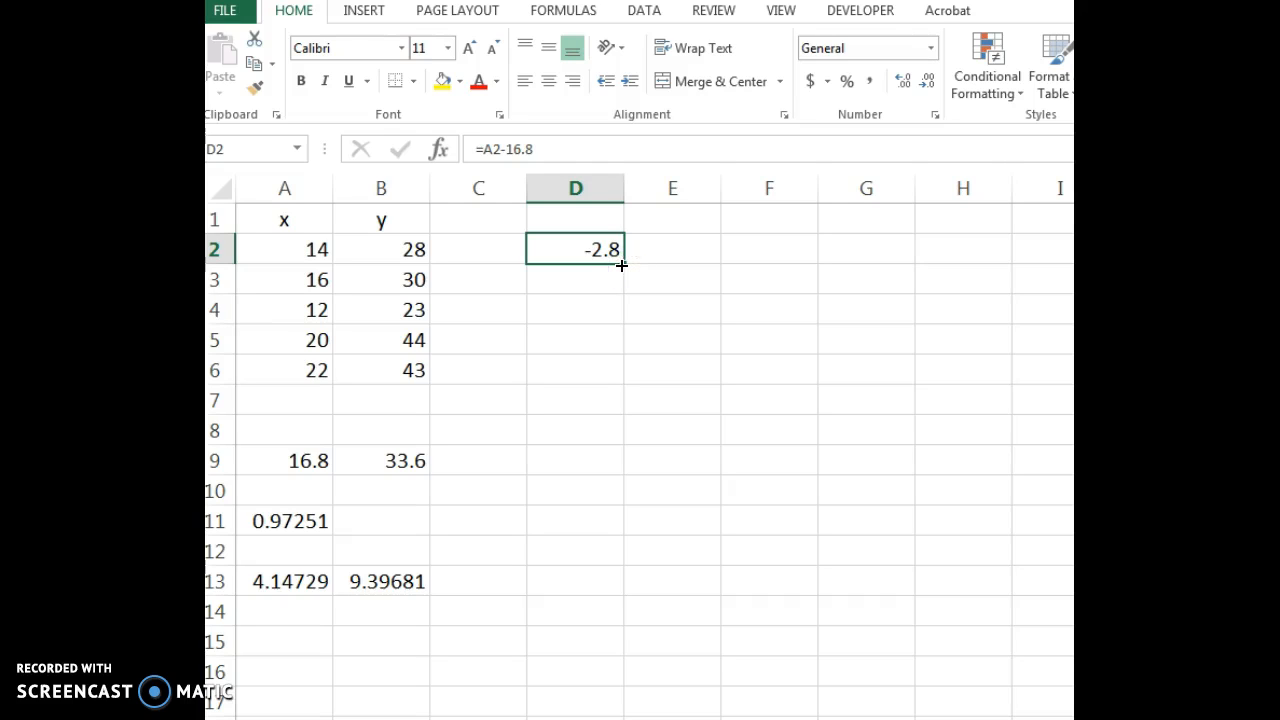
{"action": "left_click_drag", "start_coordinate": [622, 272], "coordinate": [621, 295]}
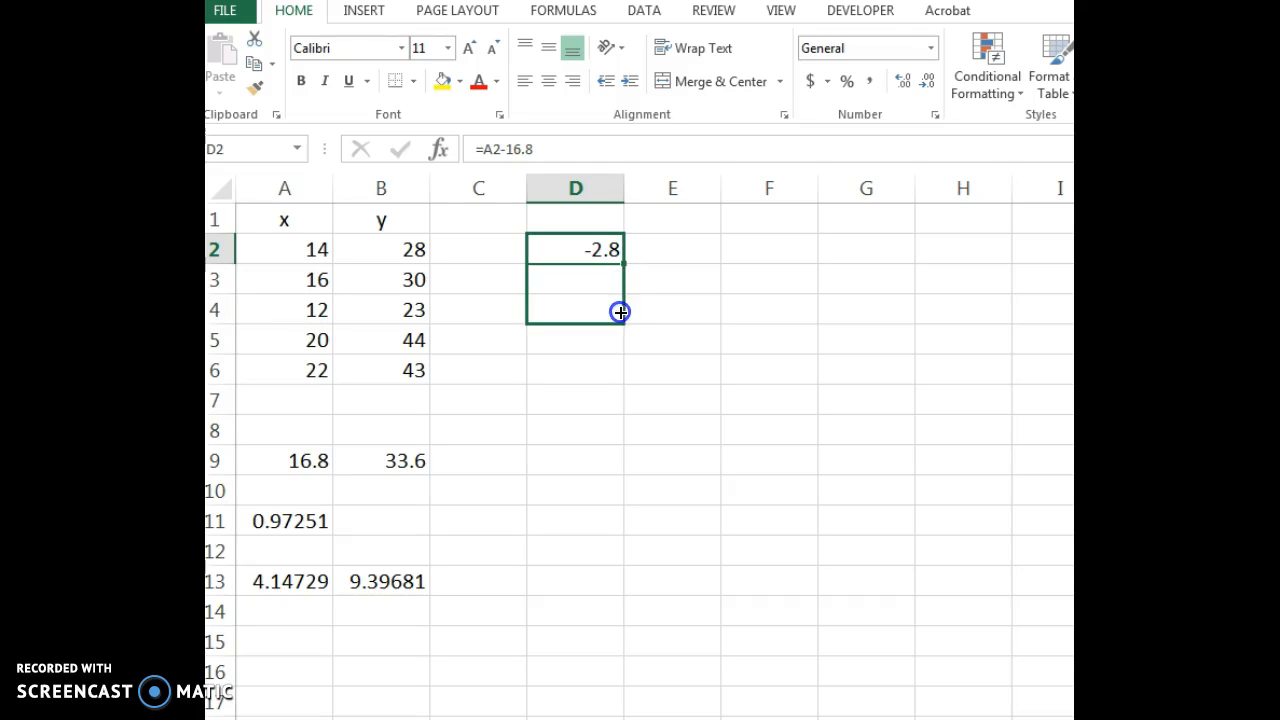
{"action": "left_click_drag", "start_coordinate": [614, 371], "coordinate": [613, 371]}
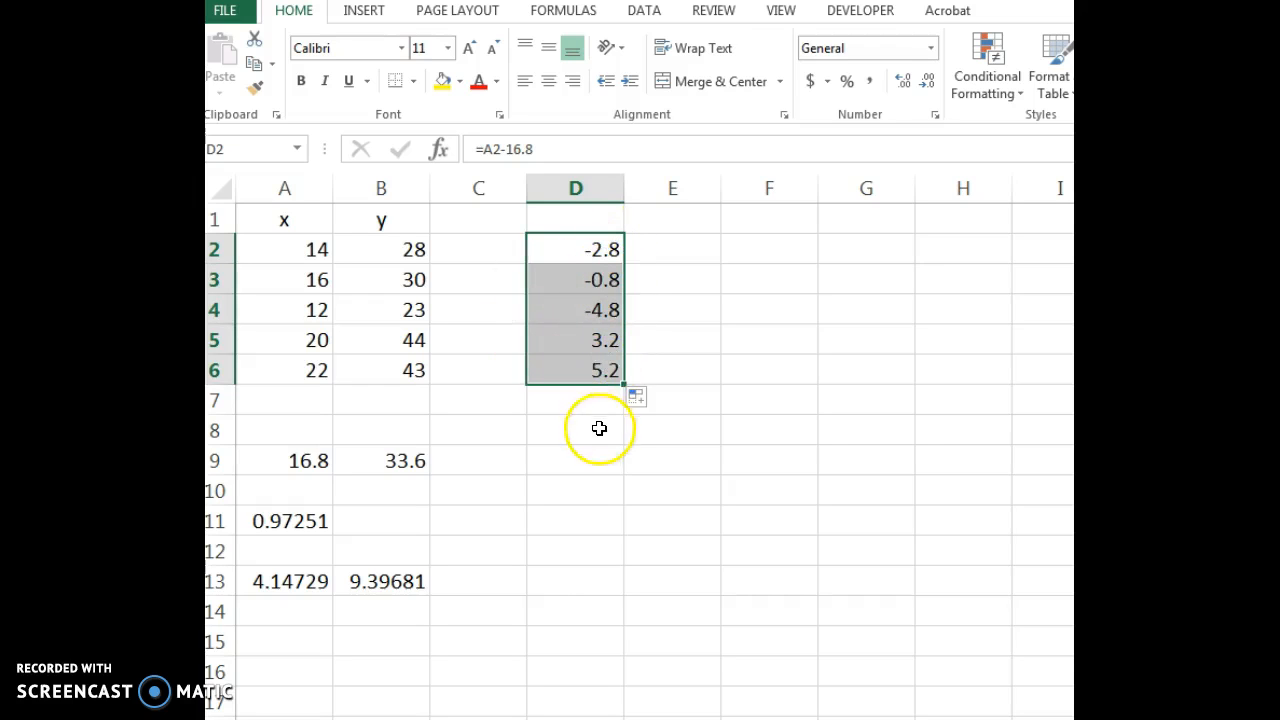
{"action": "left_click", "coordinate": [600, 279]}
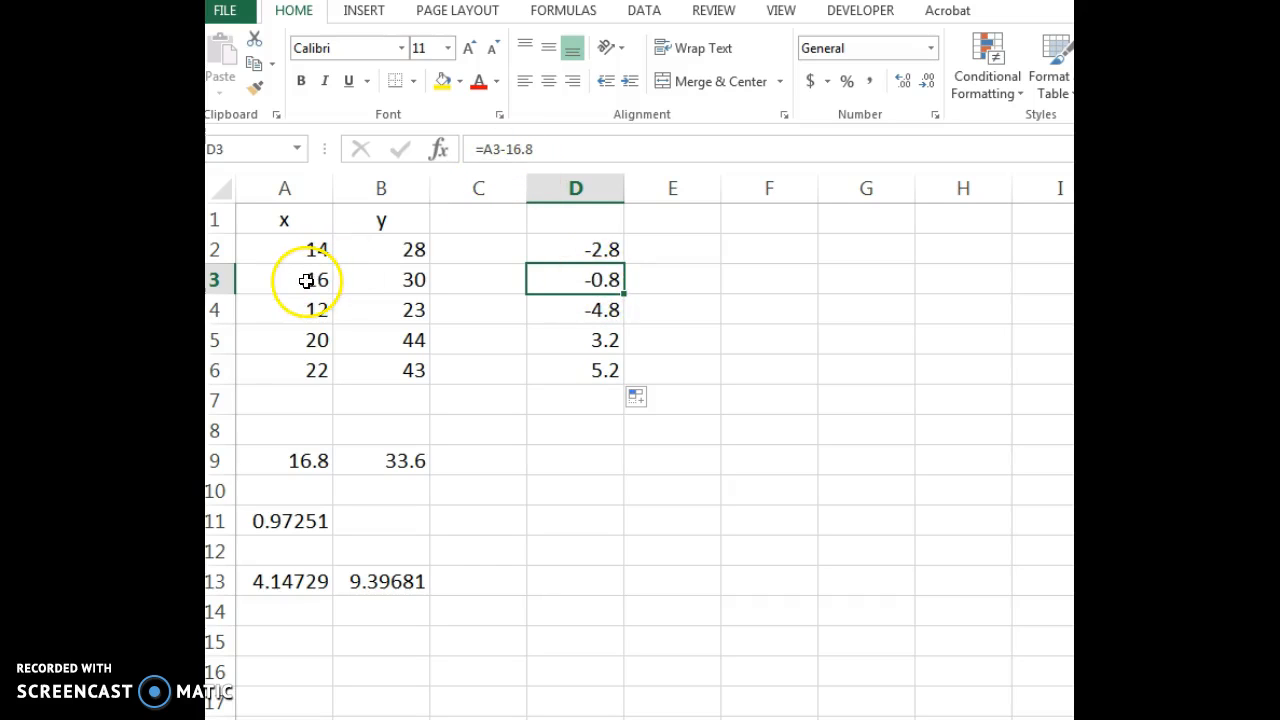
{"action": "left_click", "coordinate": [555, 312]}
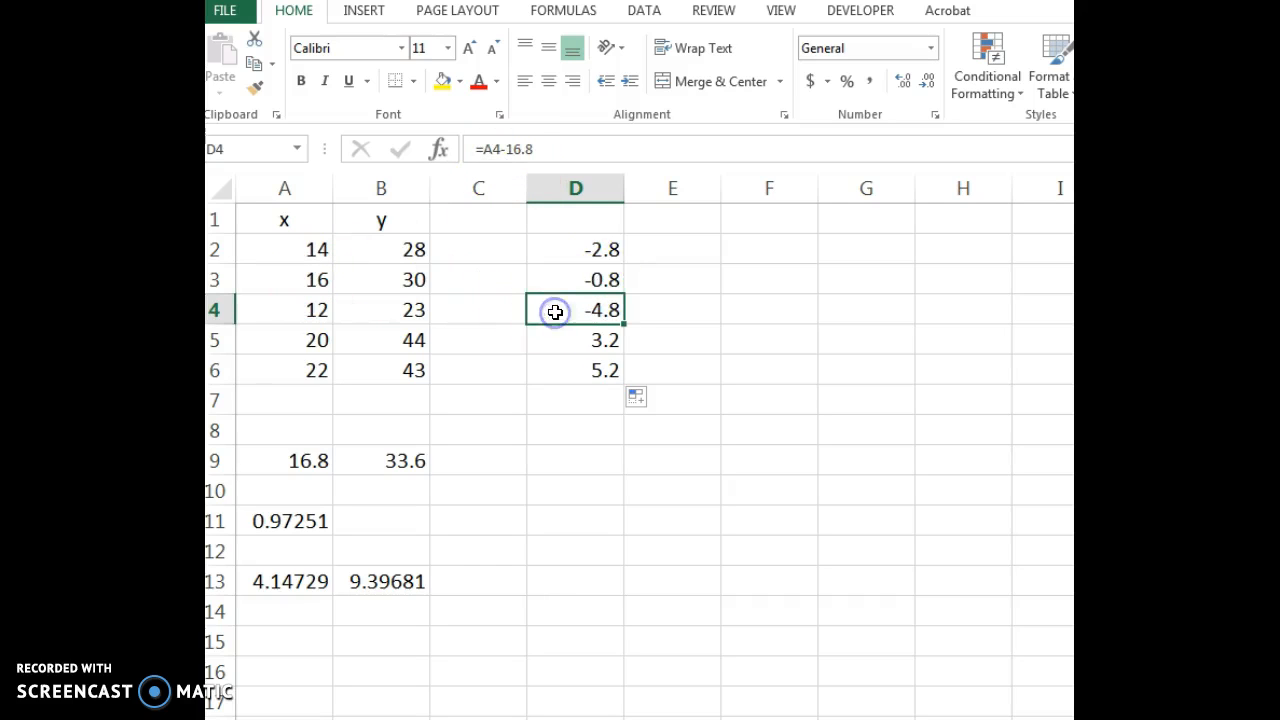
{"action": "left_click", "coordinate": [507, 149]}
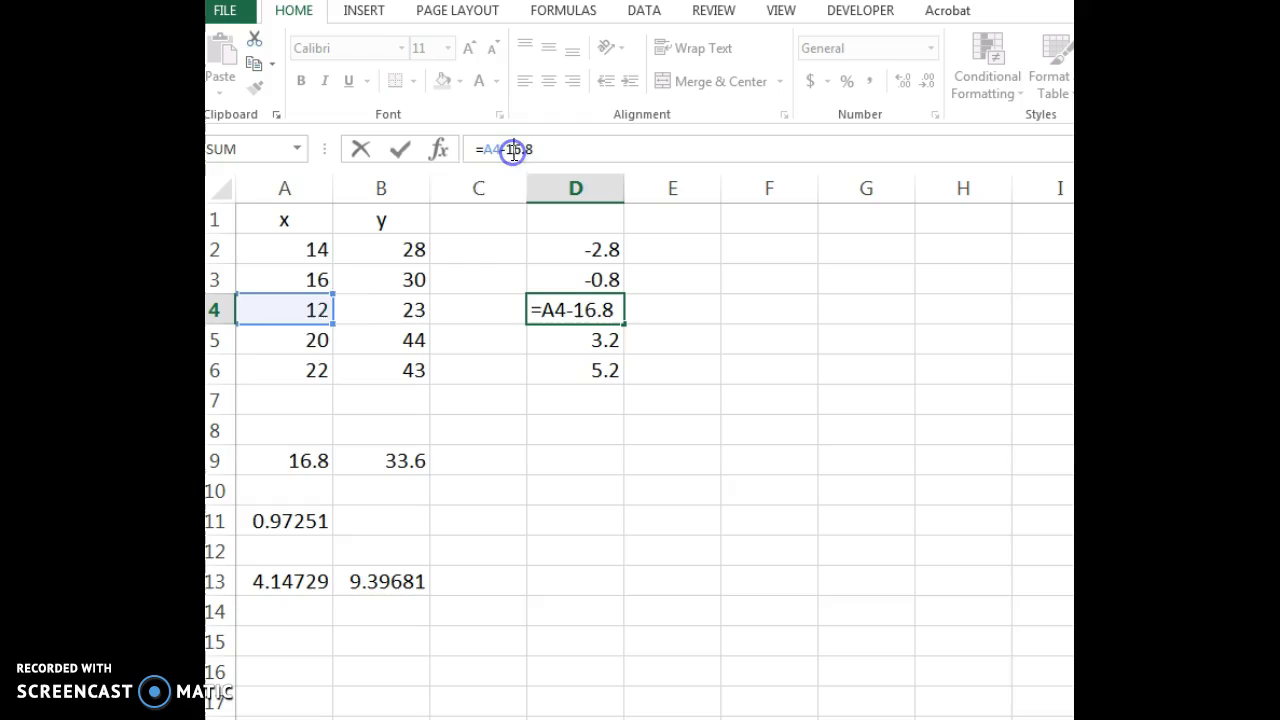
{"action": "left_click", "coordinate": [574, 346]}
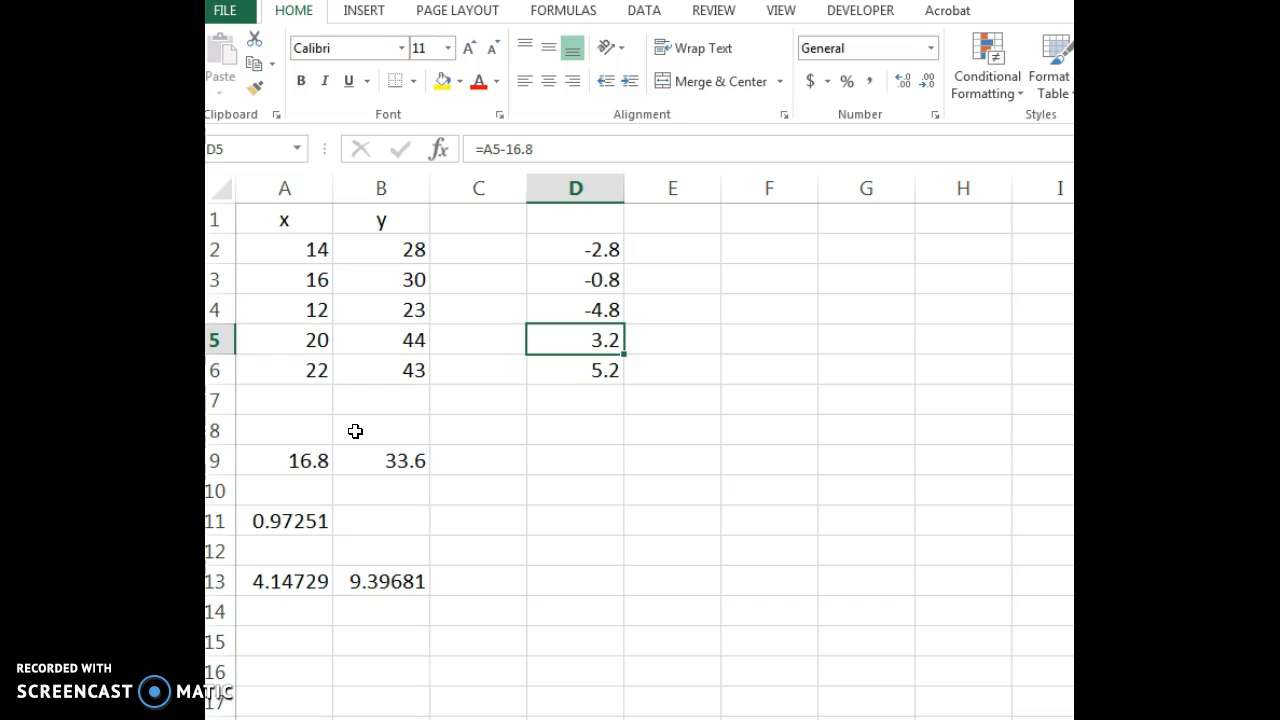
{"action": "left_click", "coordinate": [497, 411]}
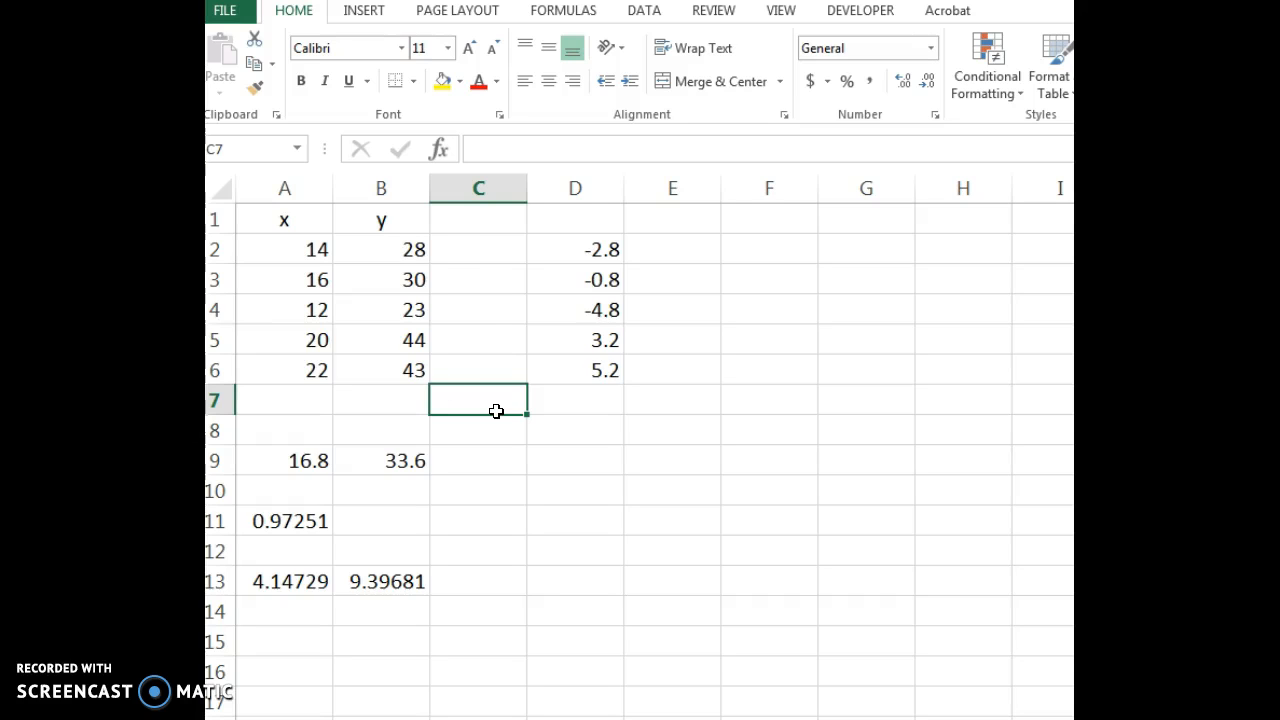
Step: Insert a scatter chart of the x and y data in A2:B6, shrunk and placed just below the deviations in column D
{"action": "left_click_drag", "start_coordinate": [291, 253], "coordinate": [378, 370]}
{"action": "left_click", "coordinate": [364, 12]}
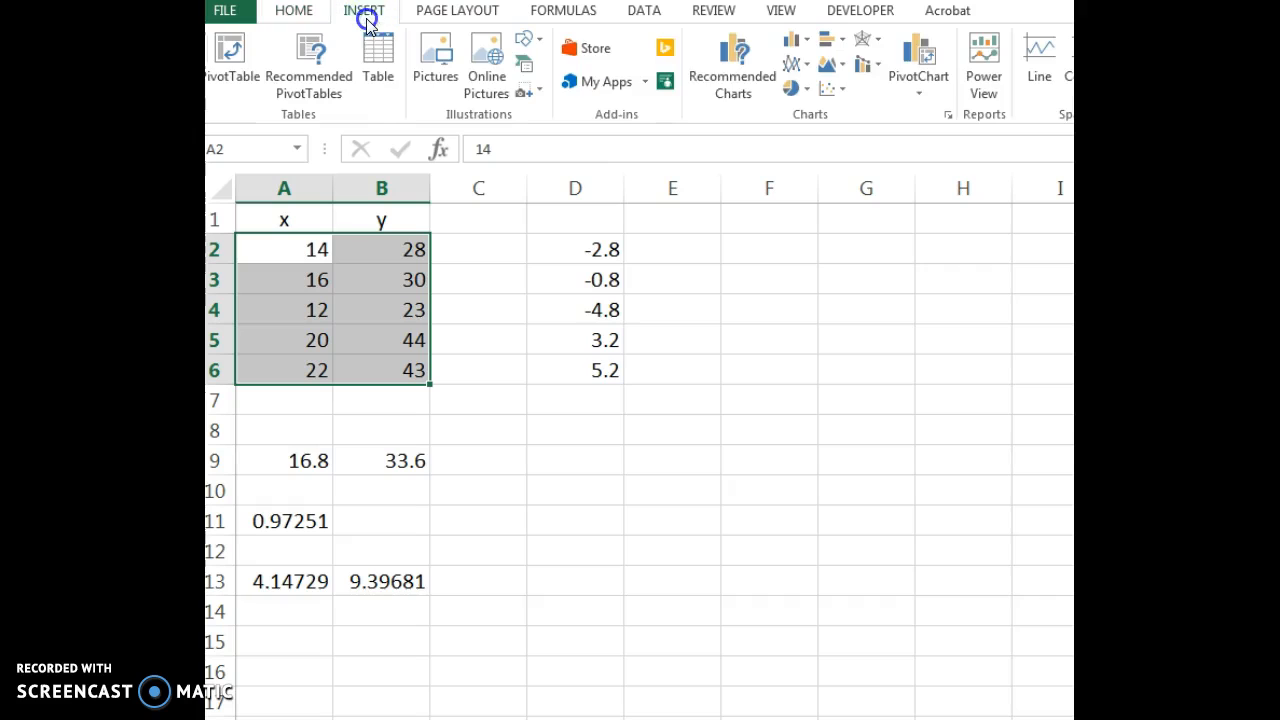
{"action": "left_click", "coordinate": [831, 88]}
{"action": "left_click", "coordinate": [843, 134]}
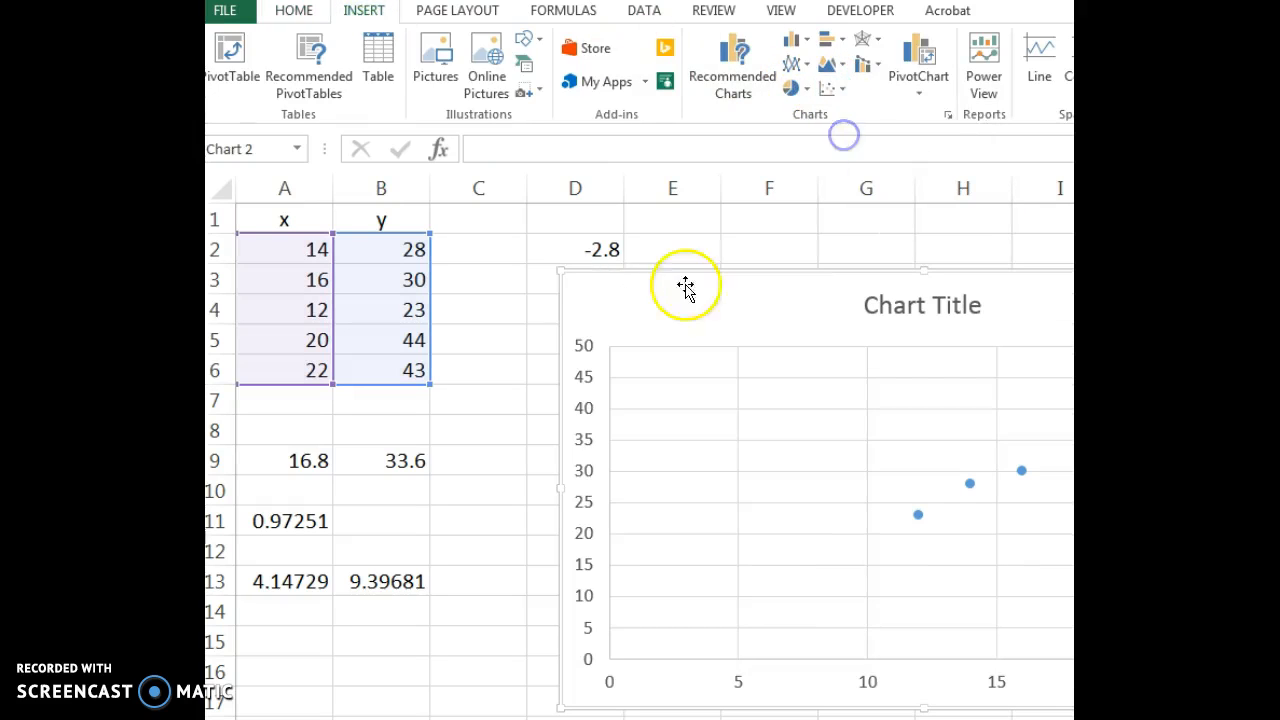
{"action": "left_click_drag", "start_coordinate": [558, 270], "coordinate": [549, 398]}
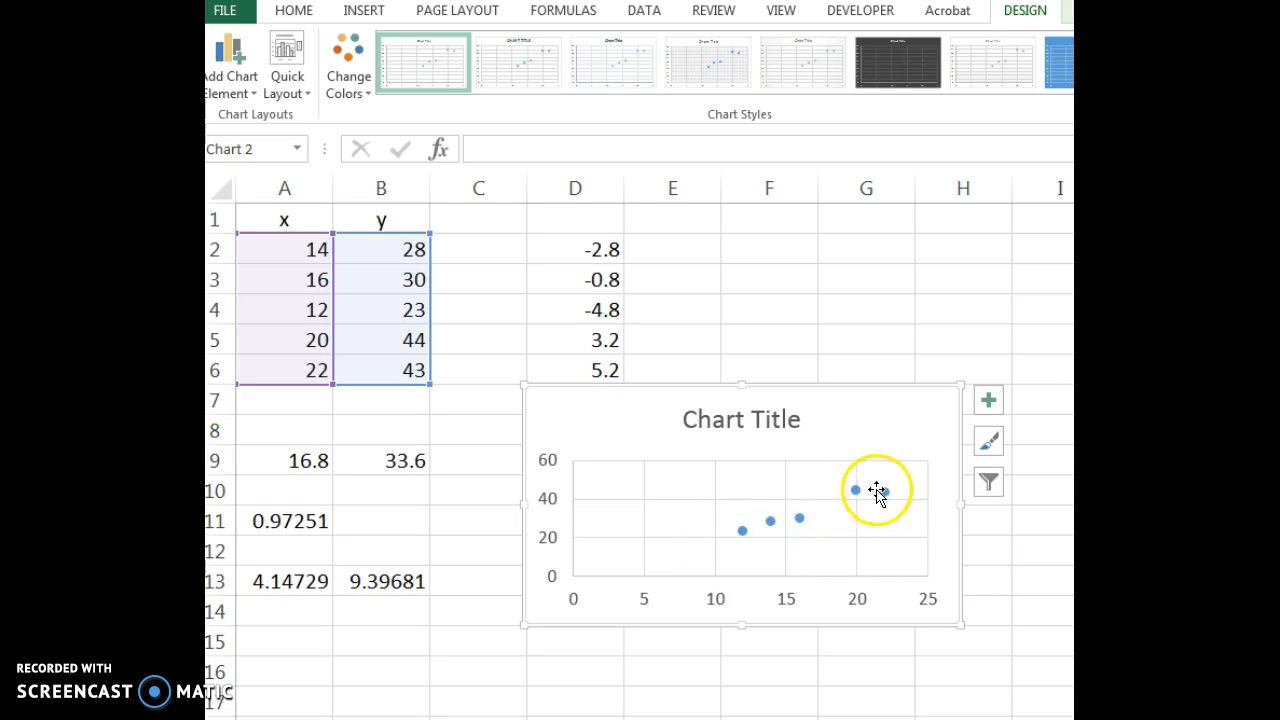
Step: Add a linear trendline to the scatter points and display its R-squared value and equation on the chart
{"action": "mouse_move", "coordinate": [776, 520]}
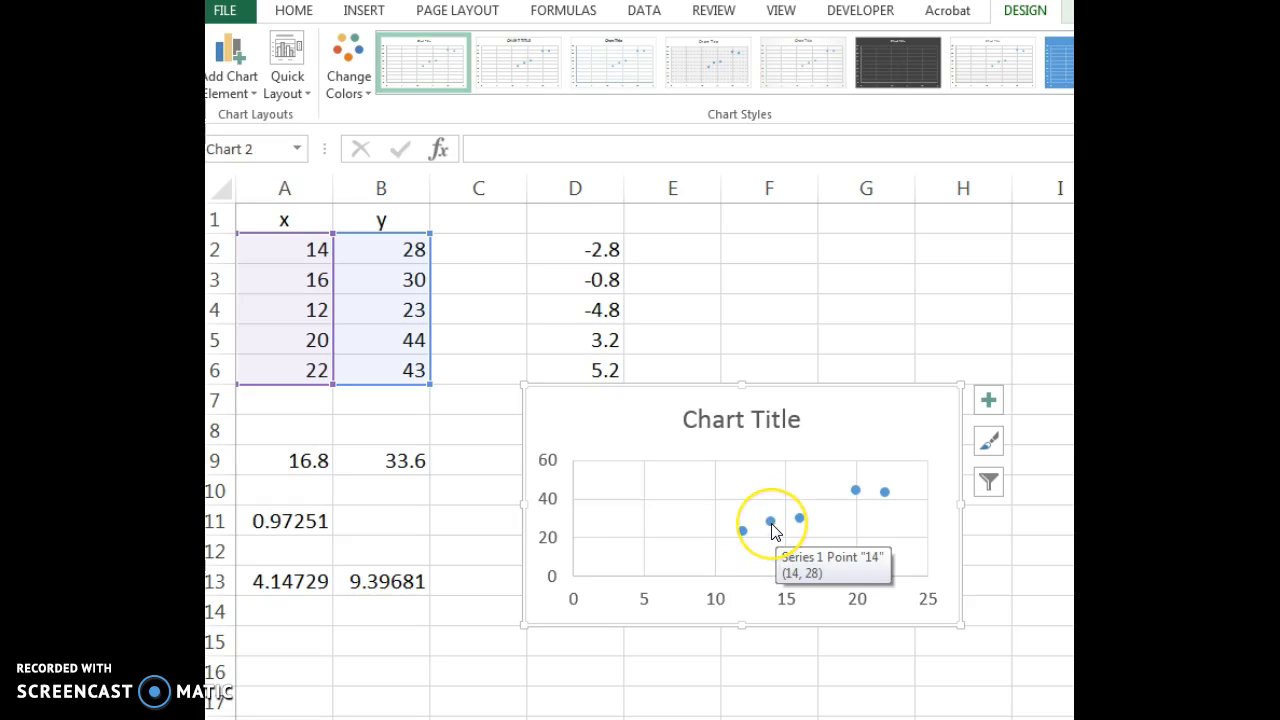
{"action": "right_click", "coordinate": [771, 522]}
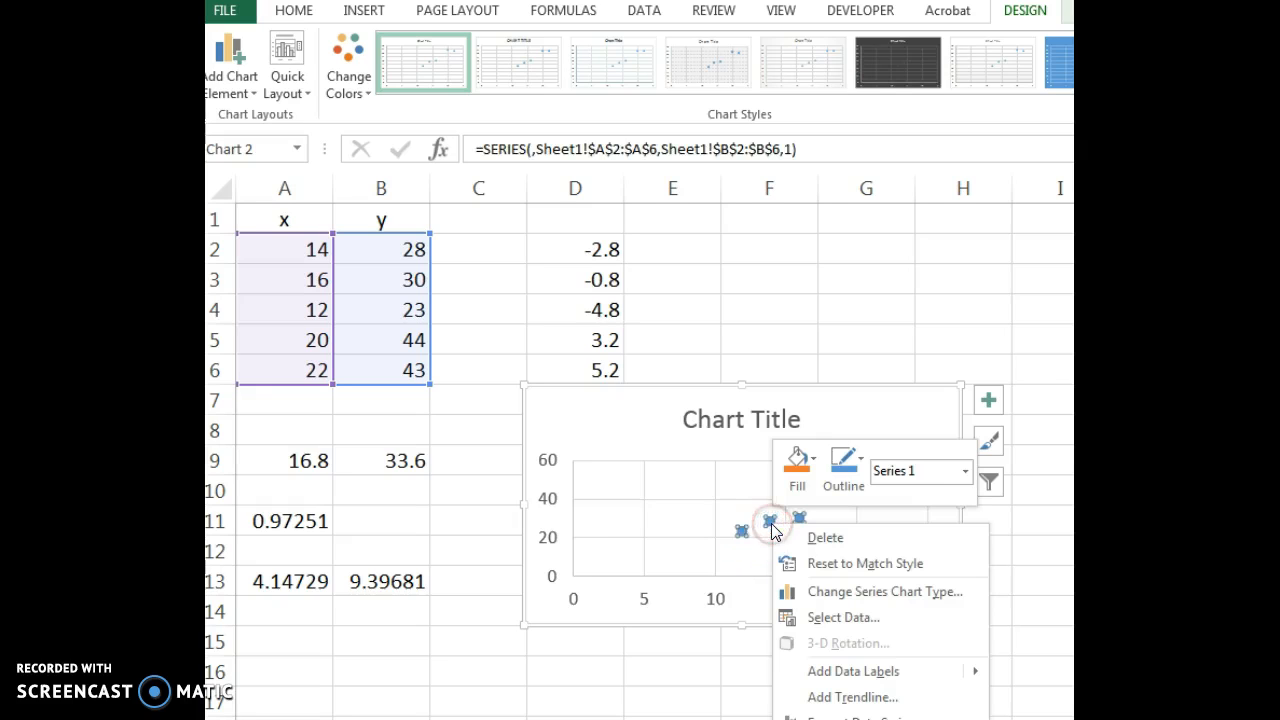
{"action": "left_click", "coordinate": [823, 691]}
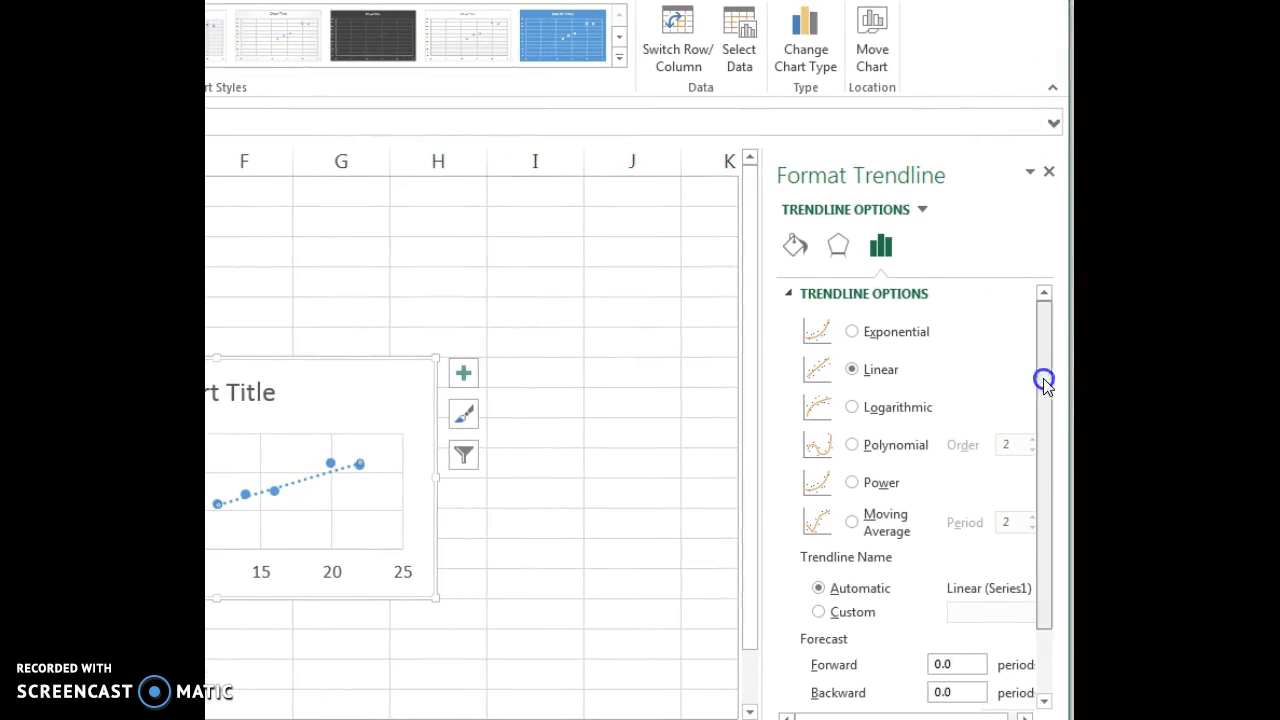
{"action": "left_click_drag", "start_coordinate": [1043, 377], "coordinate": [1034, 491]}
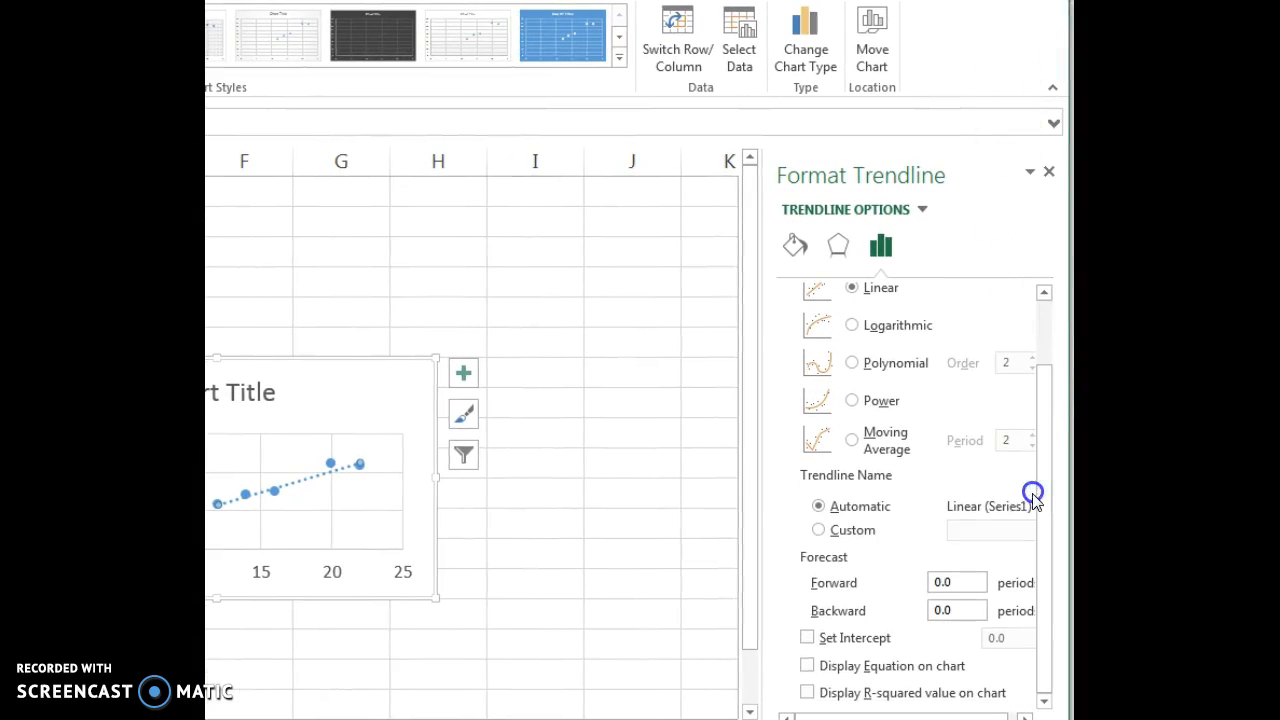
{"action": "left_click", "coordinate": [810, 694]}
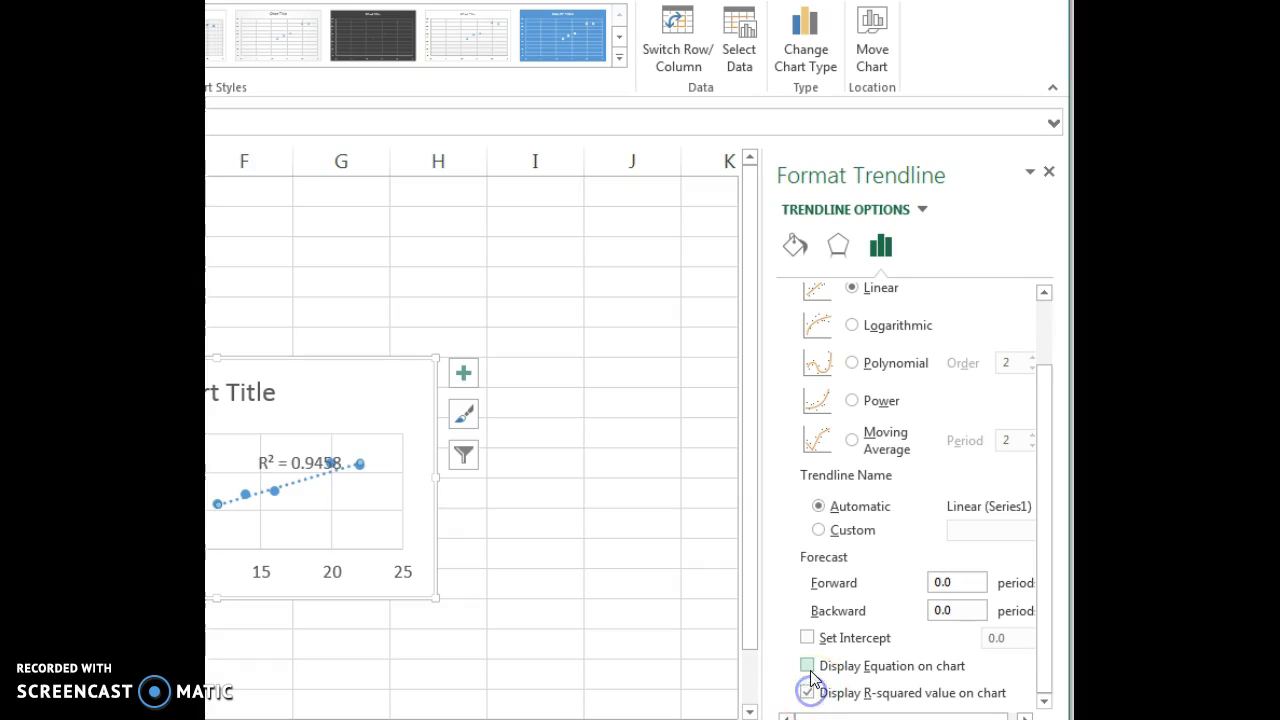
{"action": "left_click", "coordinate": [809, 666]}
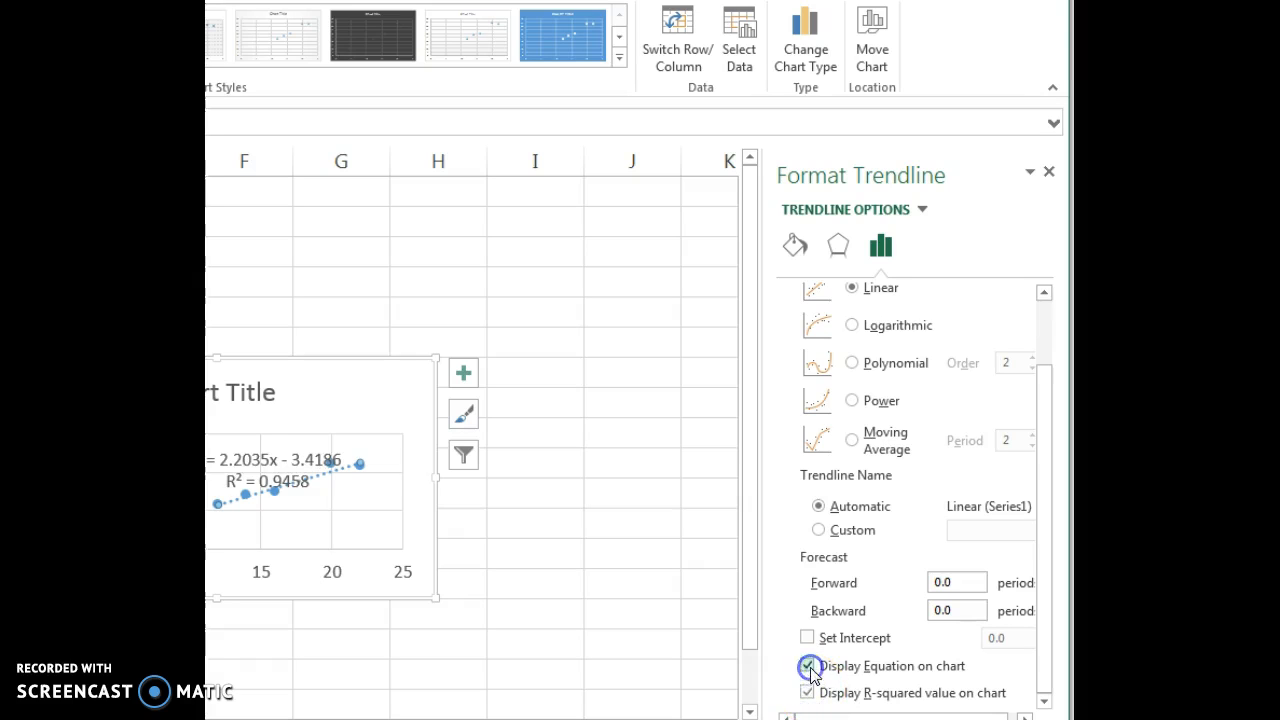
Step: Move the trendline equation and R-squared label to the chart's upper-right corner, clear of the data points, and deselect the chart
{"action": "left_click", "coordinate": [276, 449]}
{"action": "left_click_drag", "start_coordinate": [329, 391], "coordinate": [349, 391]}
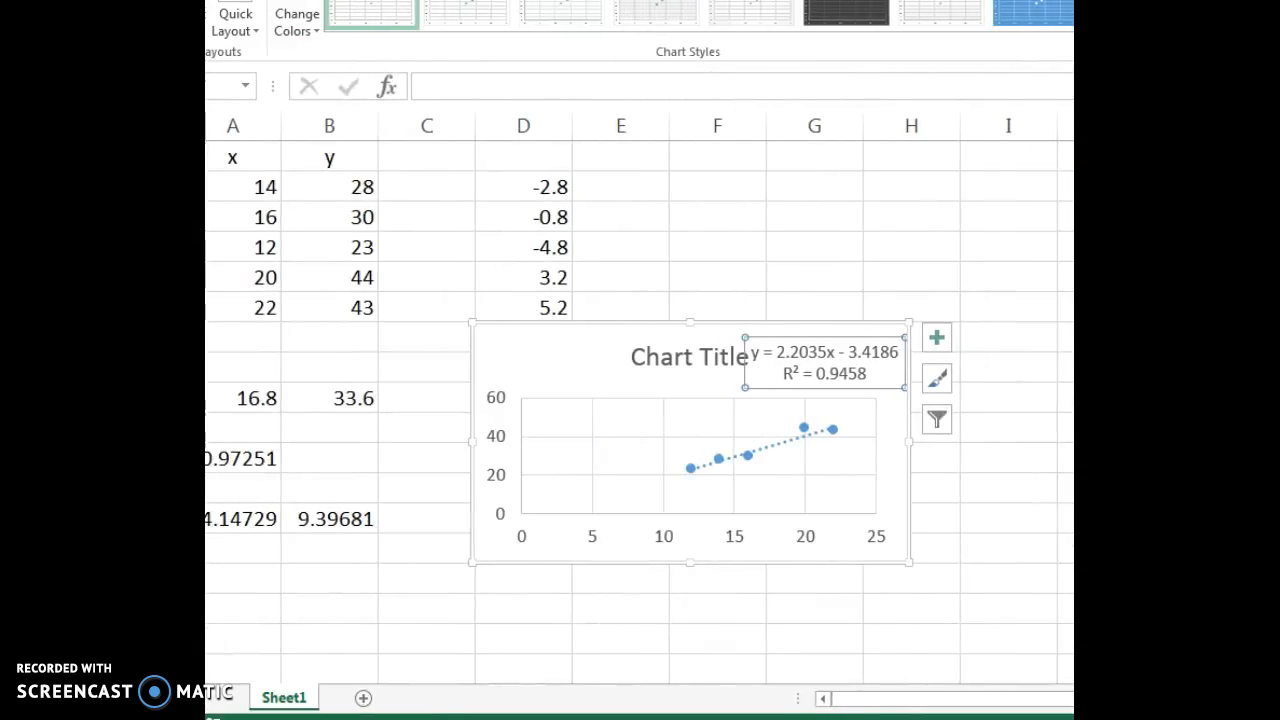
{"action": "left_click", "coordinate": [775, 220]}
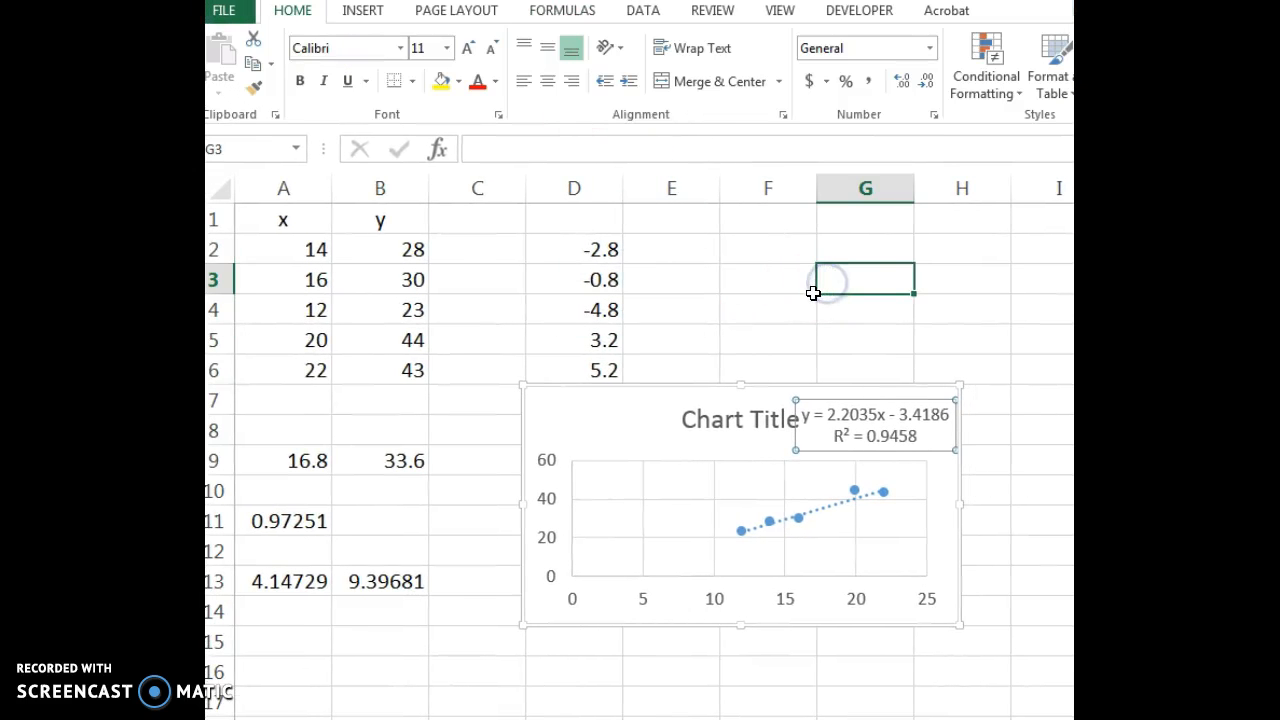